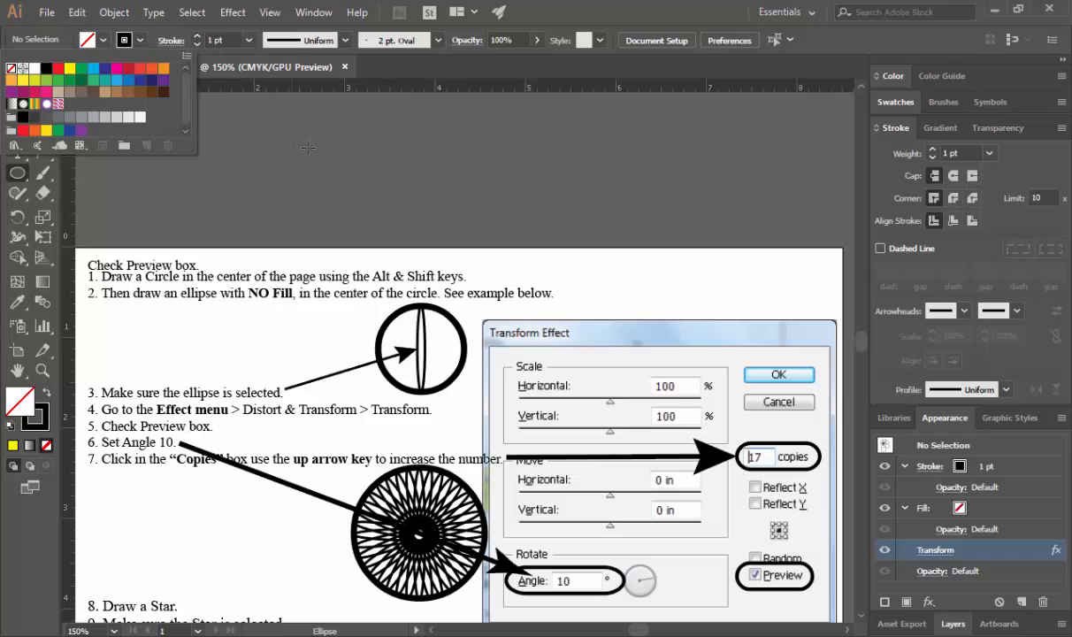
- Draw a circle about 2.4 in wide above the artboard and set its stroke weight to 2 pt
left_click(386, 171)
left_click_drag(345, 125, 461, 231)
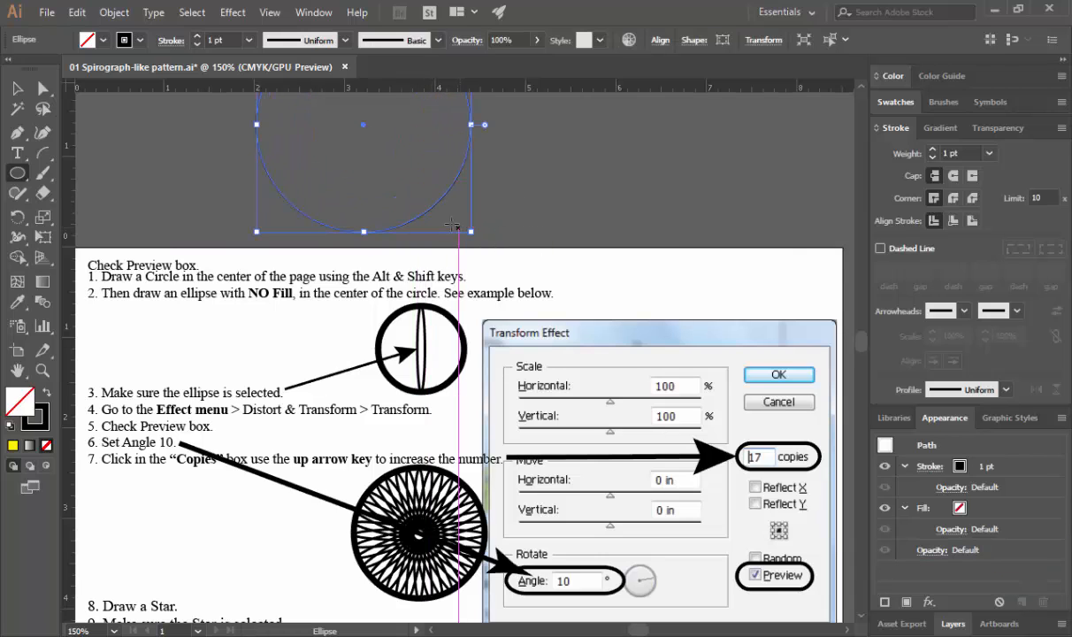
scroll(354, 204, "up", 3)
left_click(197, 37)
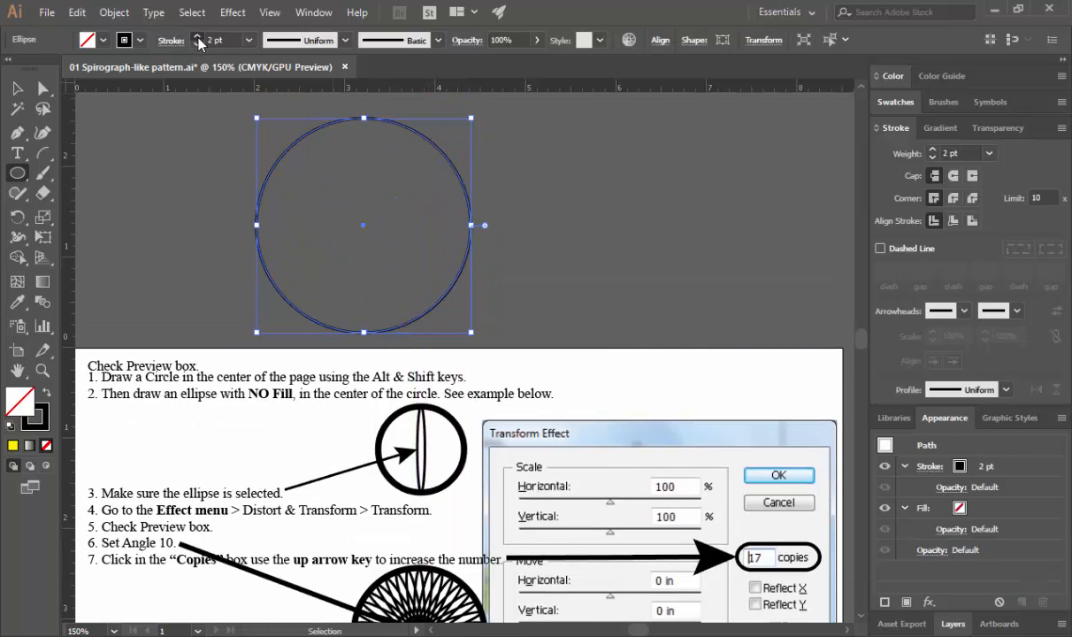
- Draw a narrow vertical ellipse about 0.4 in wide, centred in the circle and spanning its full height
scroll(226, 168, "down", 1)
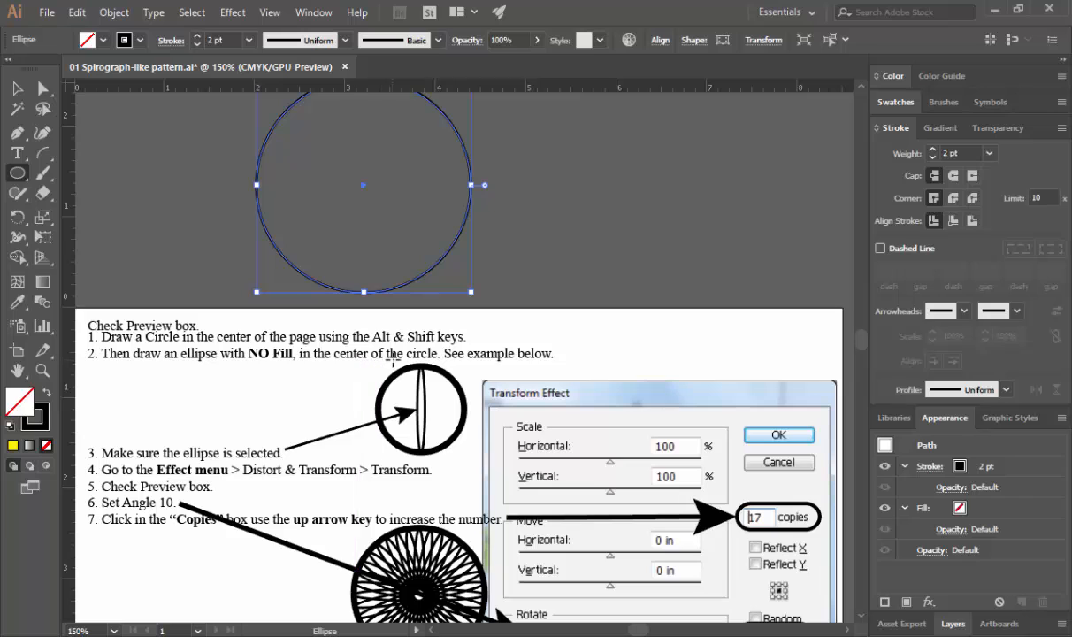
scroll(434, 357, "up", 1)
left_click_drag(343, 118, 382, 332)
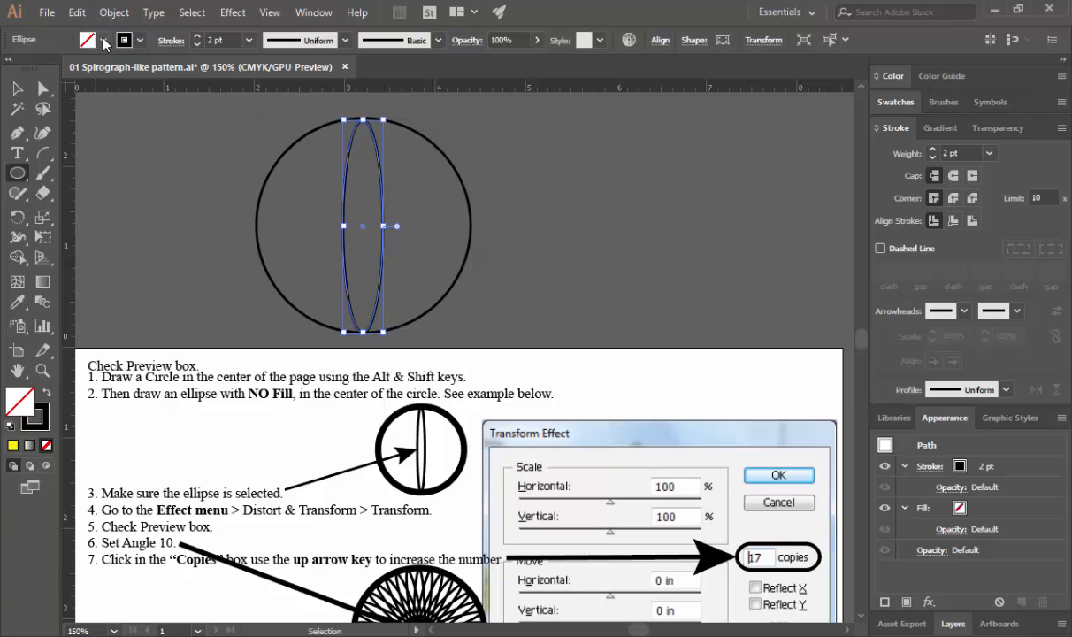
- Try a white fill on the ellipse and set it back to no fill
left_click(88, 40)
left_click(33, 68)
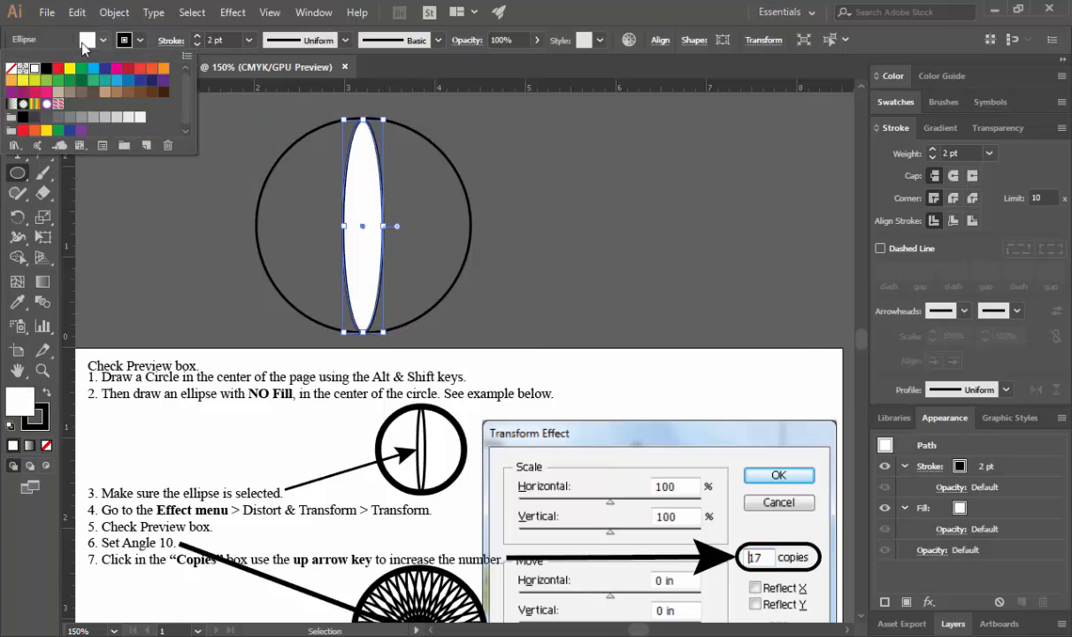
left_click(12, 69)
key("Escape")
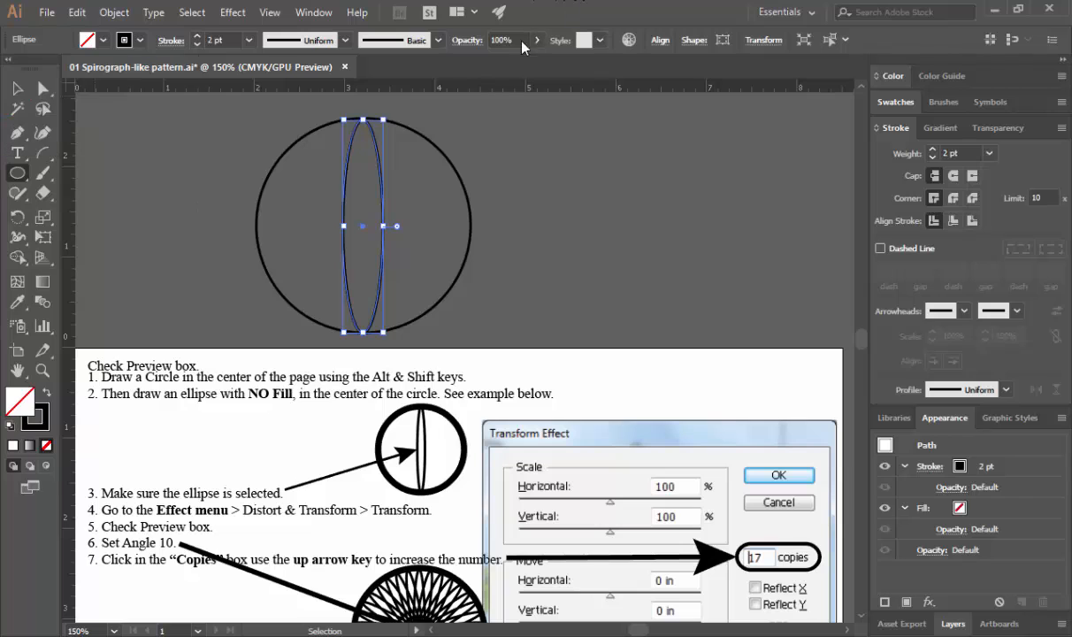
- Start a Transform effect on the ellipse with preview enabled and a rotation angle of 10°
scroll(360, 192, "down", 2)
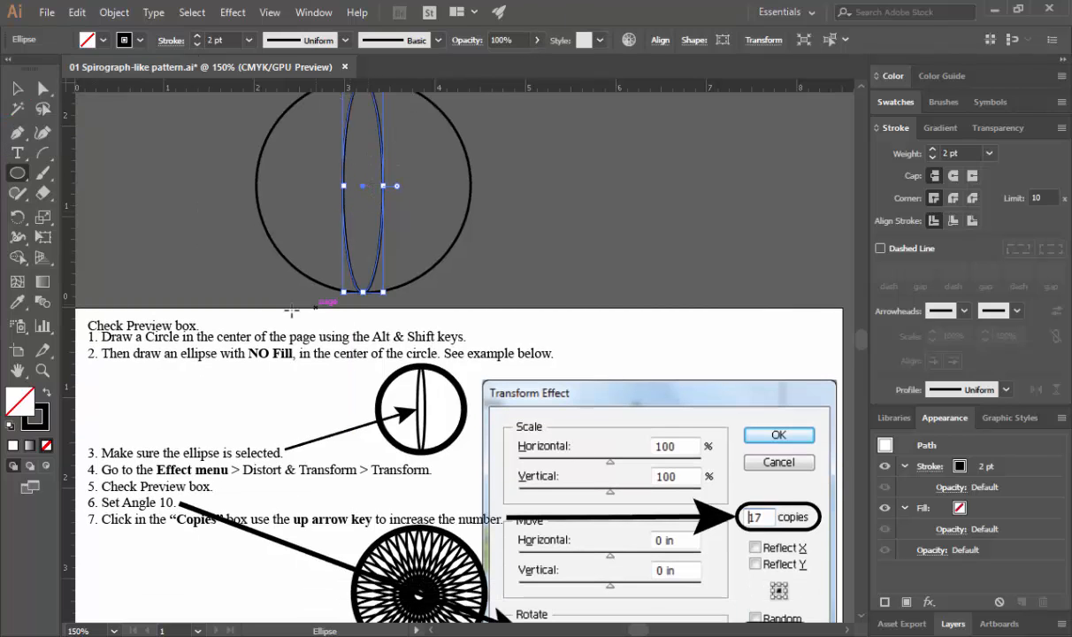
scroll(192, 400, "down", 2)
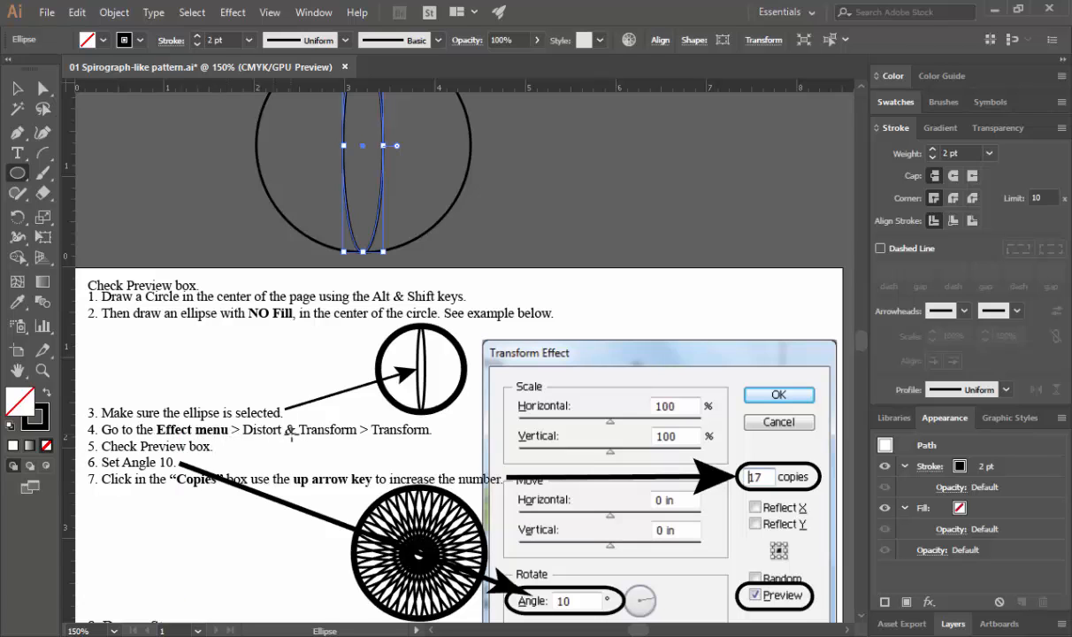
scroll(358, 413, "down", 1)
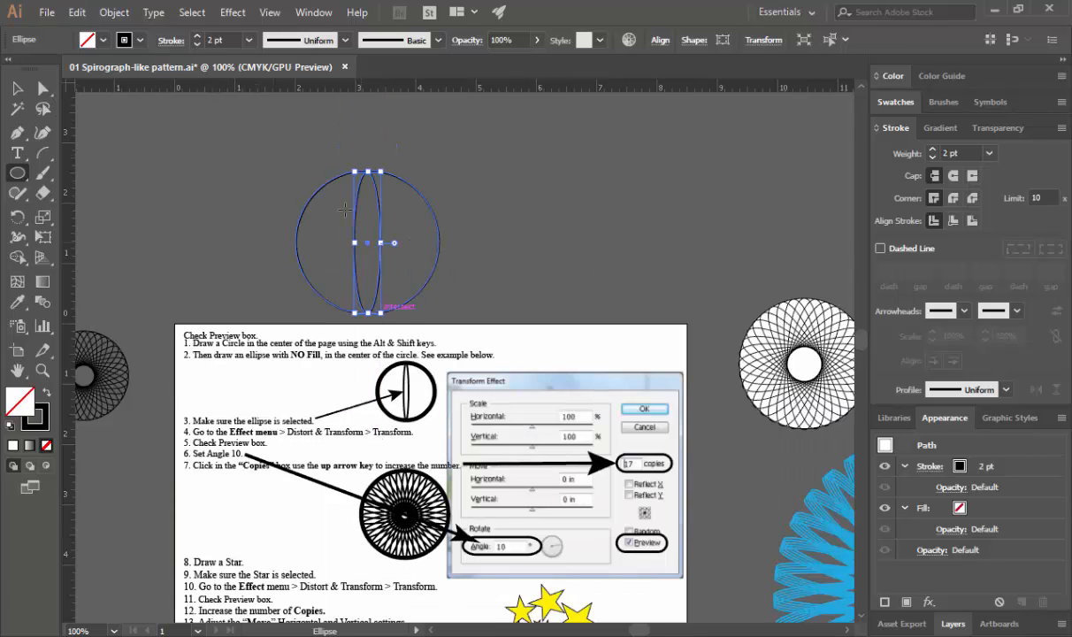
scroll(344, 210, "right", 1)
left_click(232, 13)
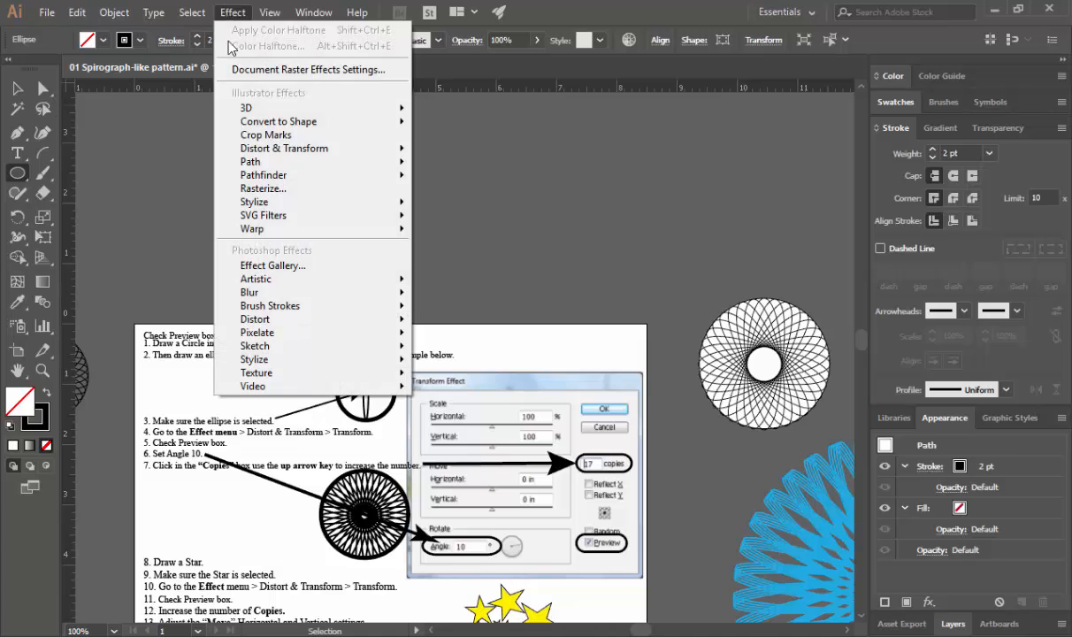
mouse_move(294, 148)
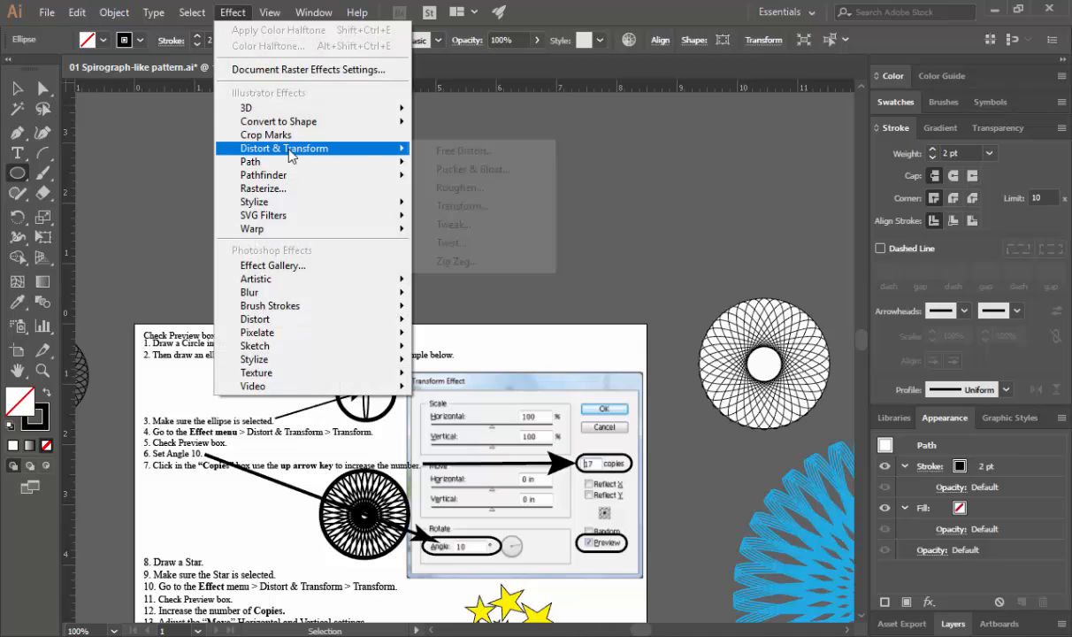
left_click(478, 206)
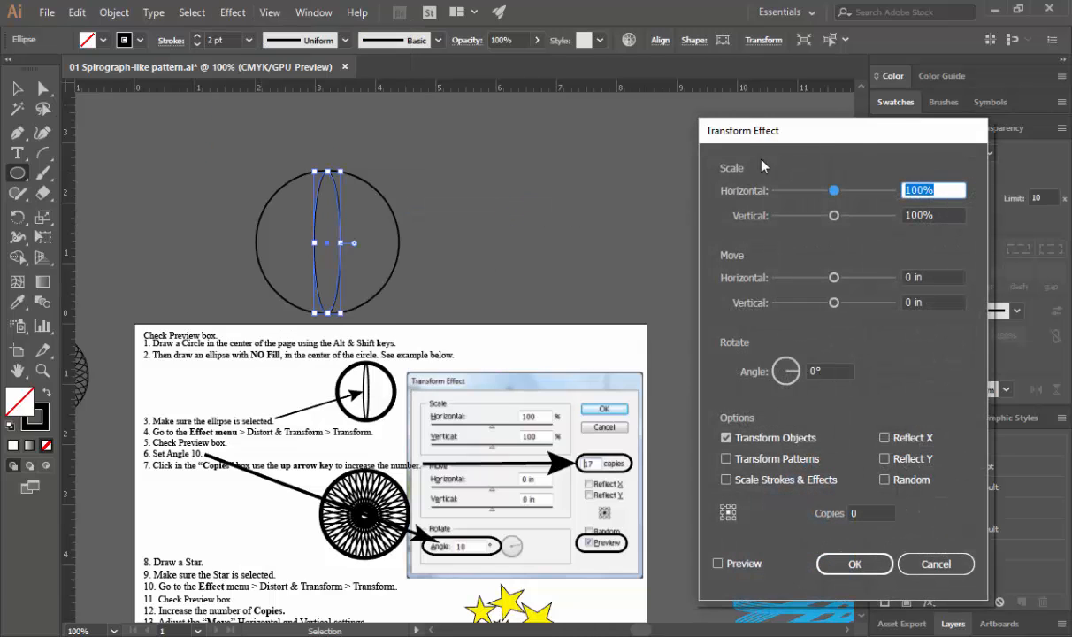
left_click_drag(776, 139, 740, 157)
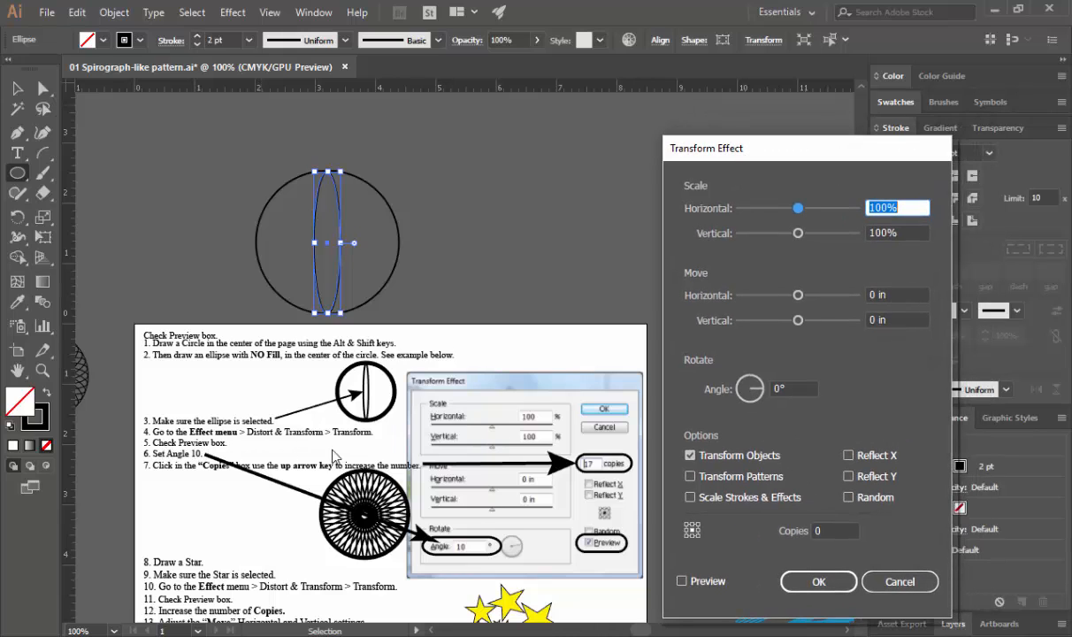
left_click(682, 581)
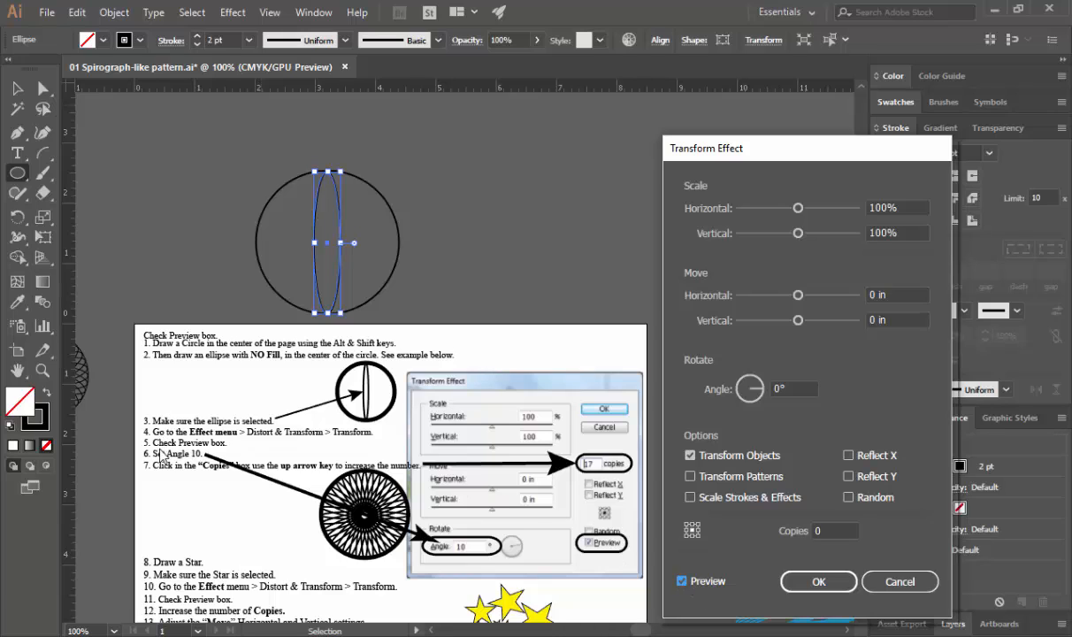
left_click(769, 393)
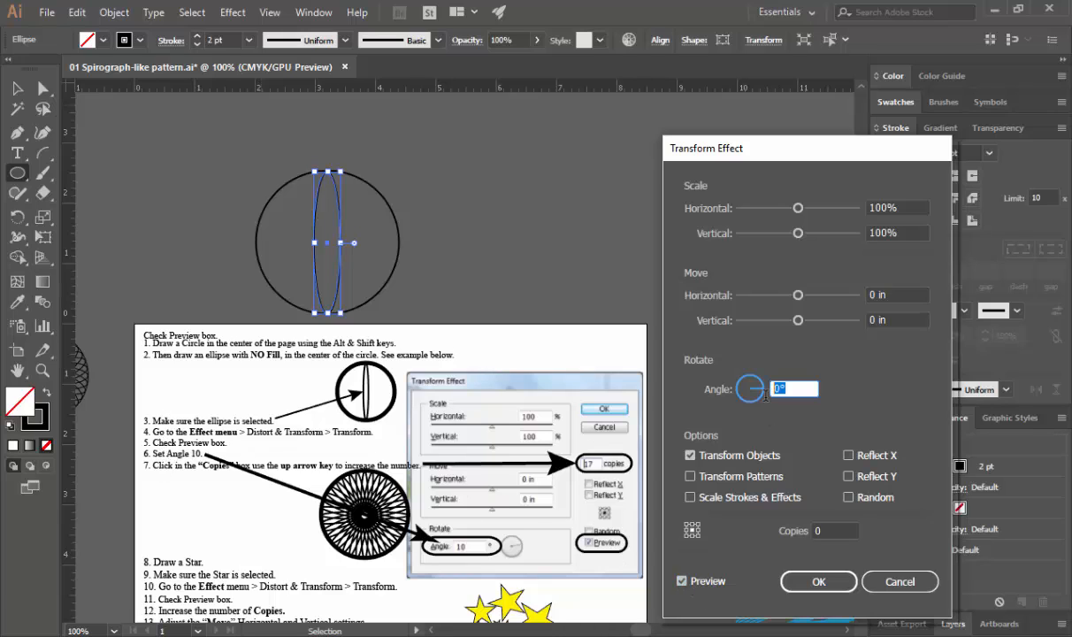
key("Tab")
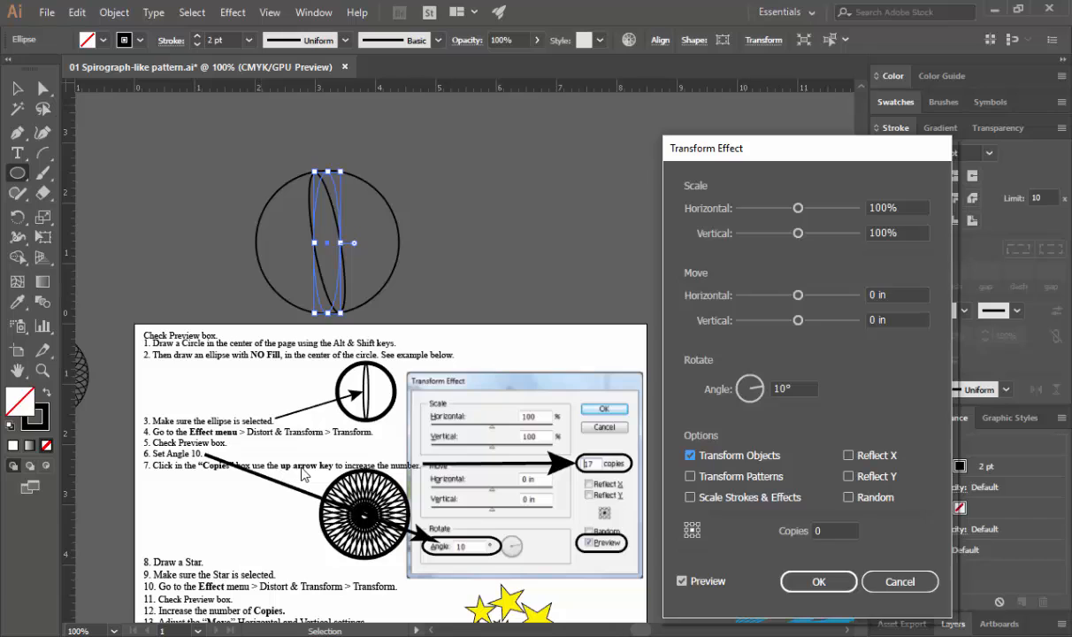
- Set the ellipse's Transform effect to 17 copies and apply it
left_click(816, 530)
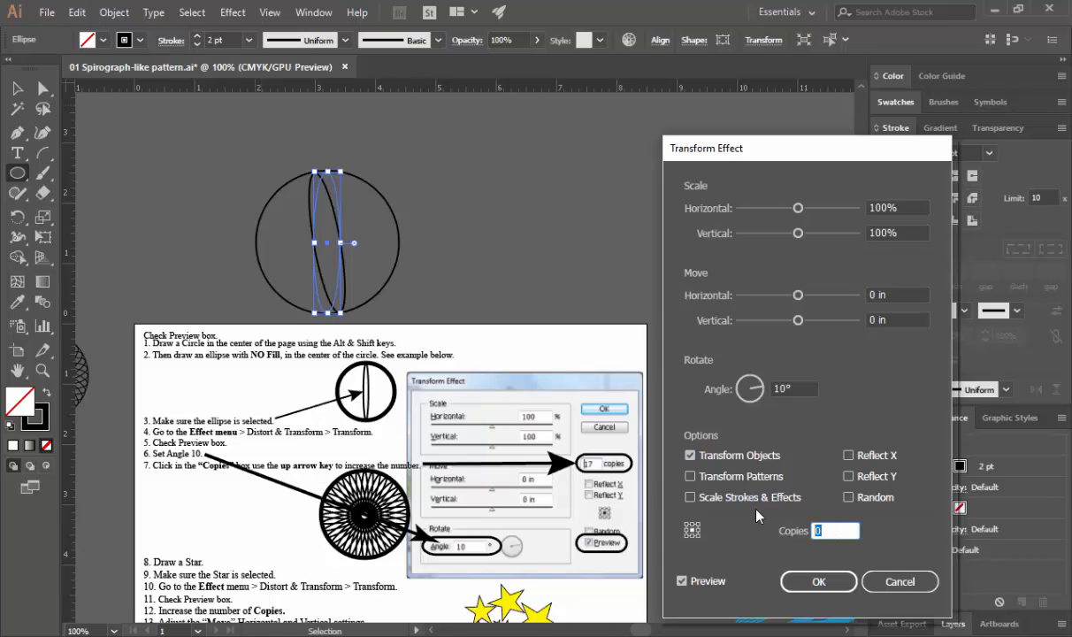
key("Up")
key("Up")
key("Up")
key("Up")
key("Up")
key("Up")
key("Up")
key("Up")
key("Up")
key("Up")
key("Up")
key("Up")
key("Up")
key("Up")
key("Up")
key("Up")
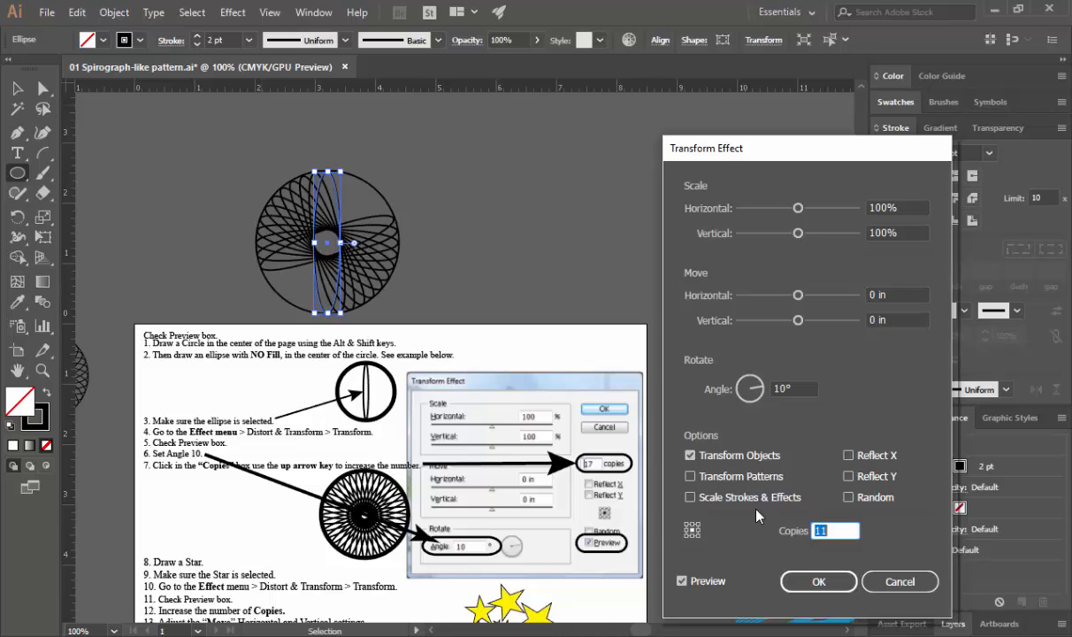
key("Up")
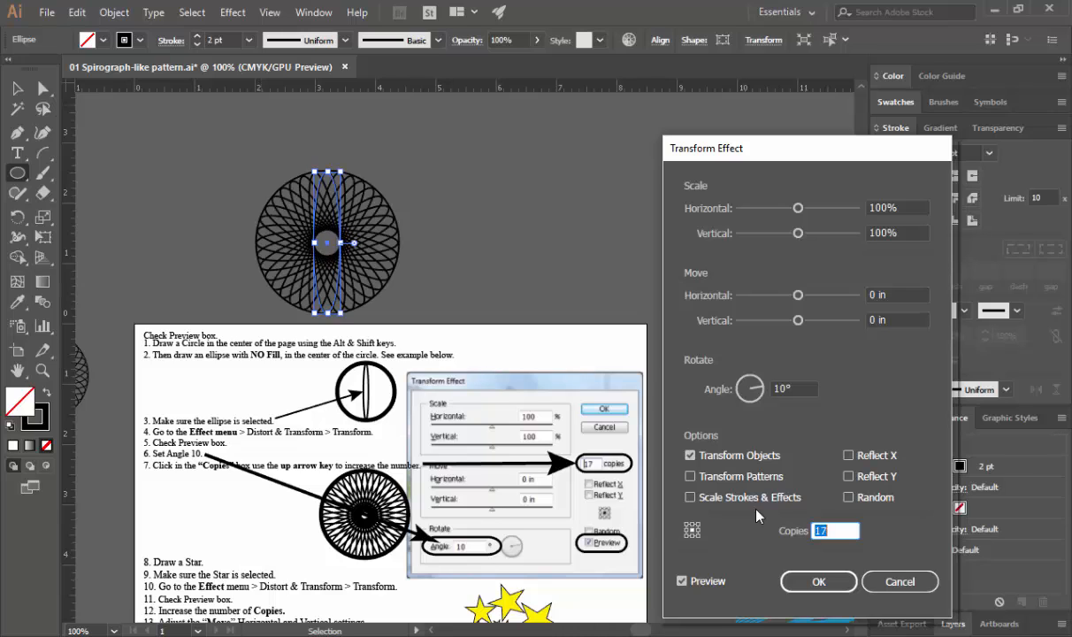
left_click(807, 581)
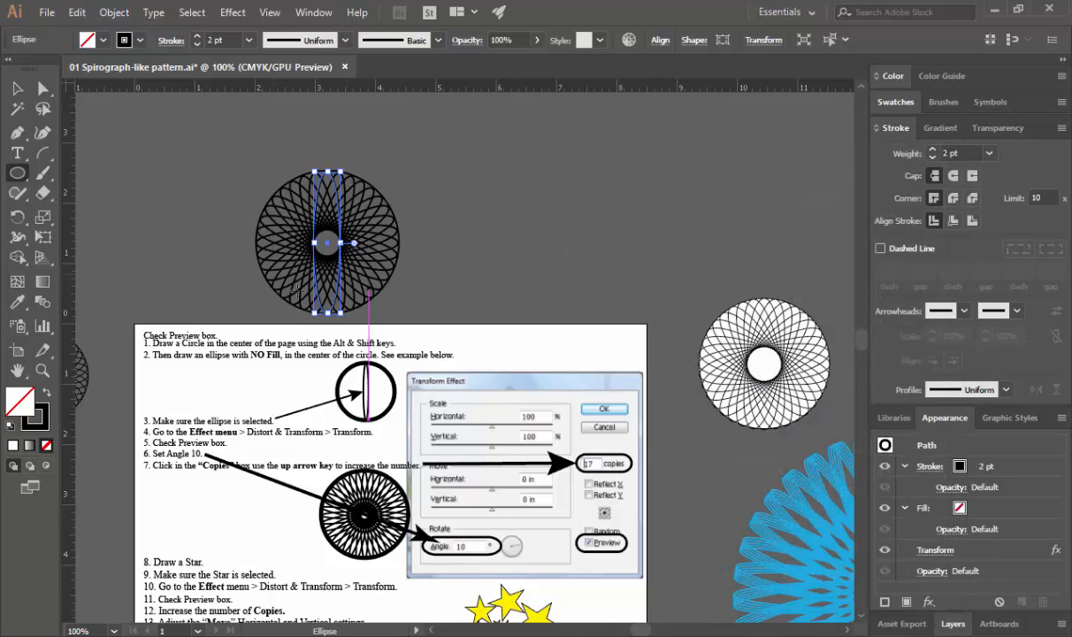
- Draw a five-pointed star about 1.4 in wide beside the single yellow star below instruction 14 and fill it with yellow
scroll(179, 354, "down", 10)
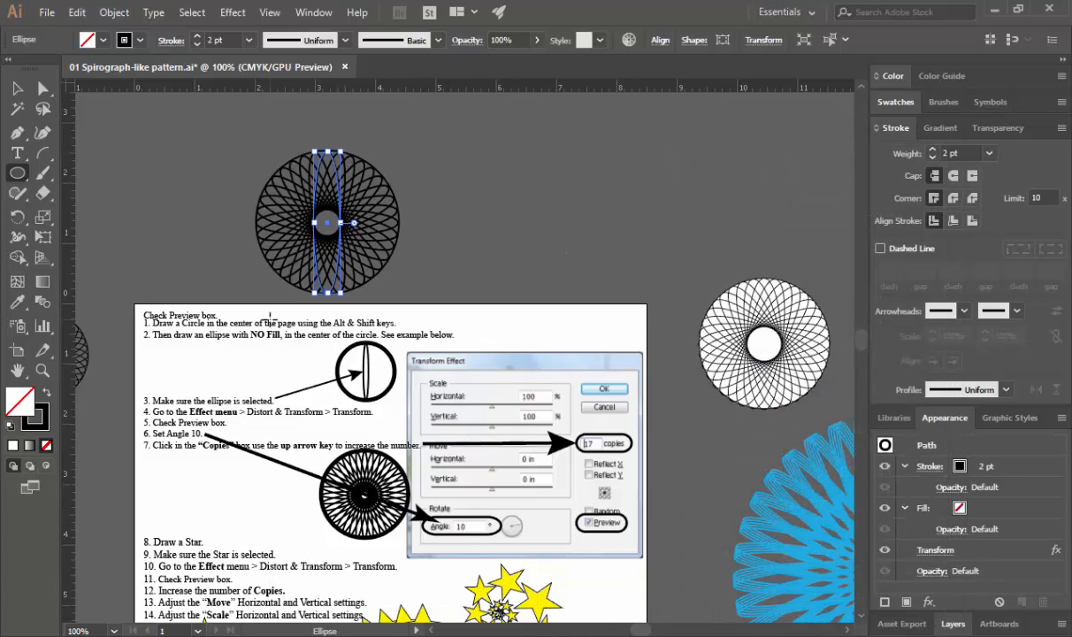
scroll(178, 354, "up", 1, "alt")
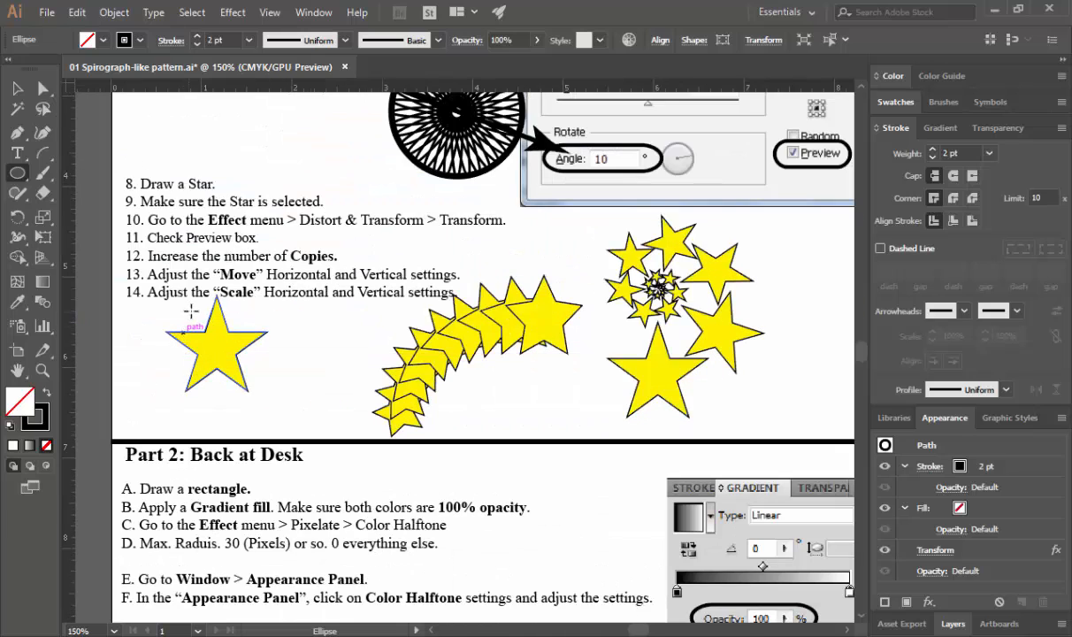
left_click_drag(17, 172, 55, 253)
left_click_drag(271, 368, 310, 423)
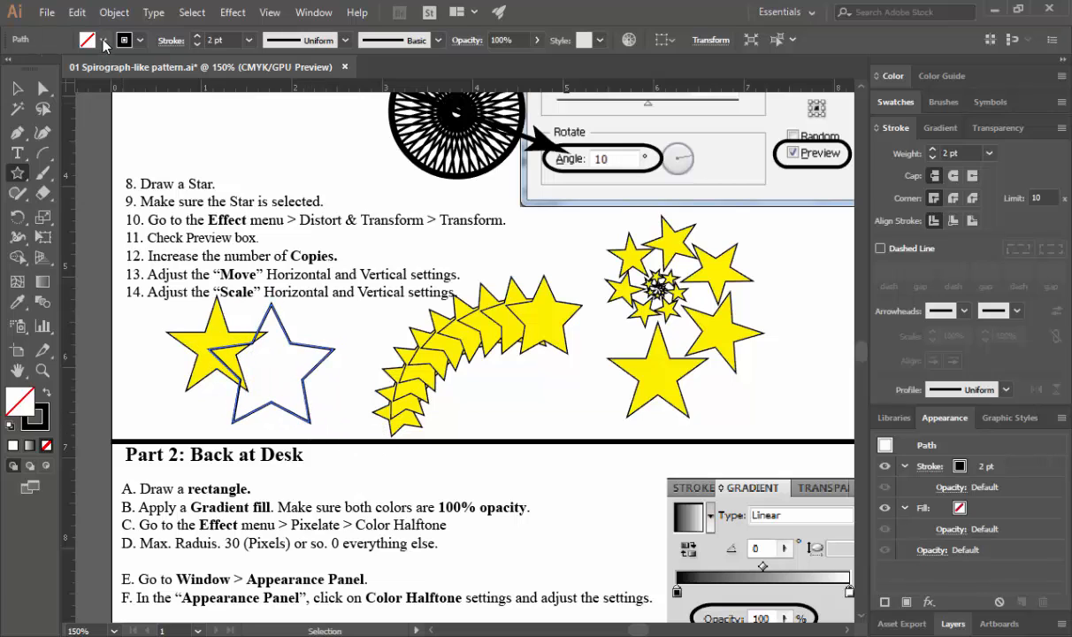
left_click(102, 40)
left_click(68, 75)
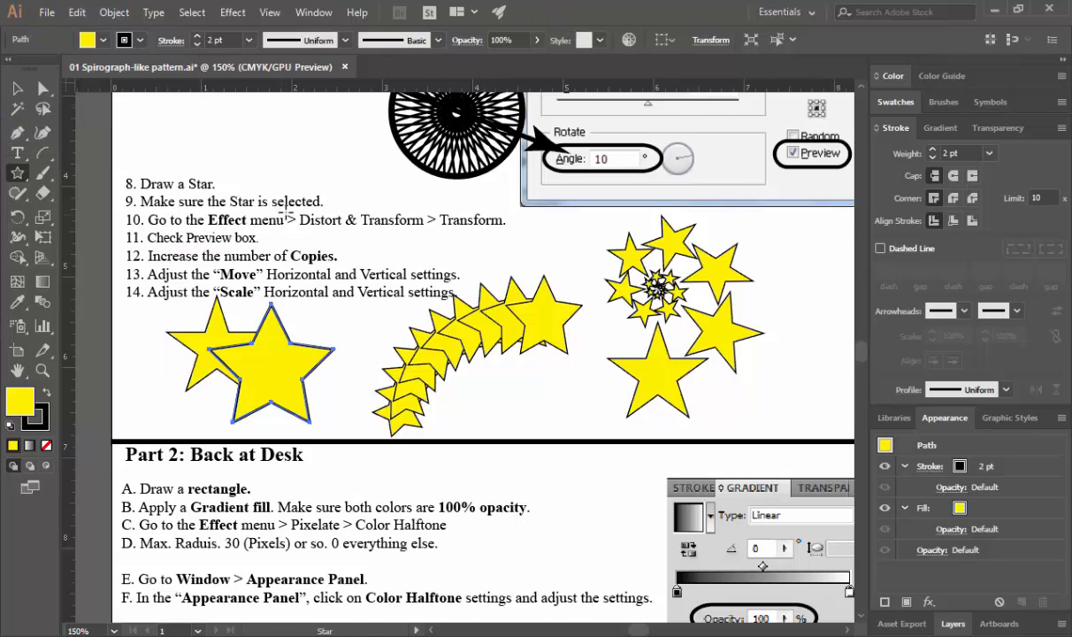
- Start a Transform effect on the new star with preview enabled and 10 copies
scroll(286, 212, "up", 2)
scroll(255, 170, "right", 1)
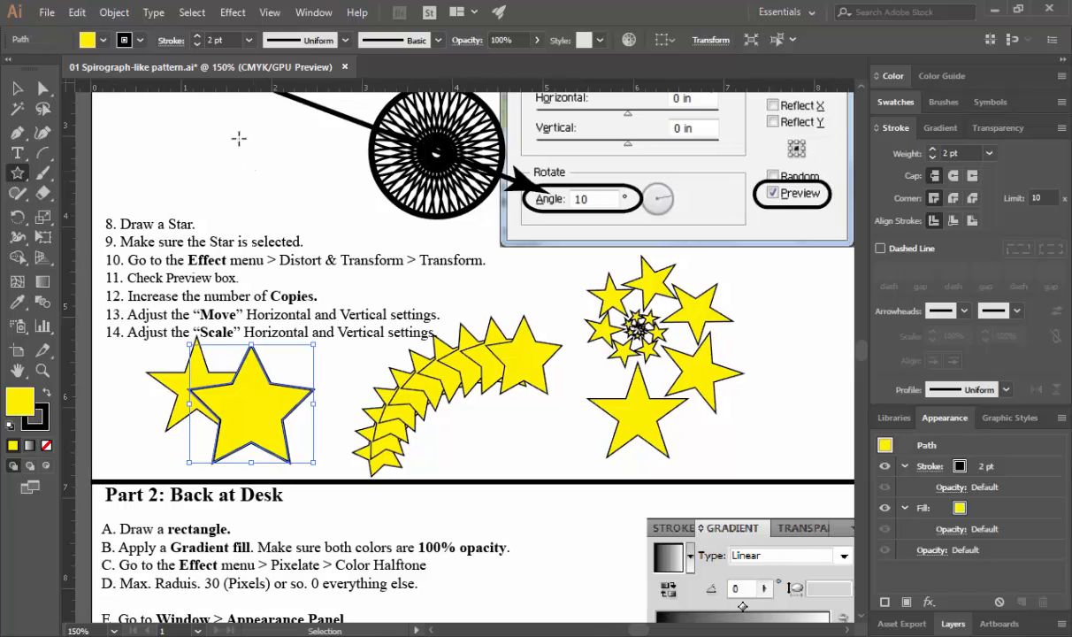
left_click(230, 14)
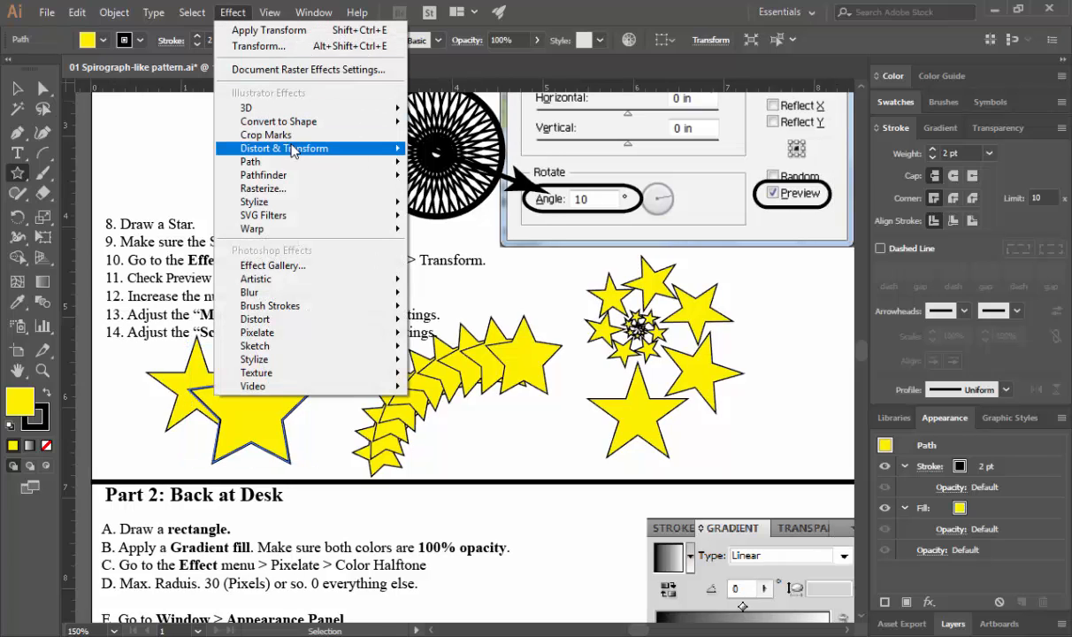
mouse_move(293, 150)
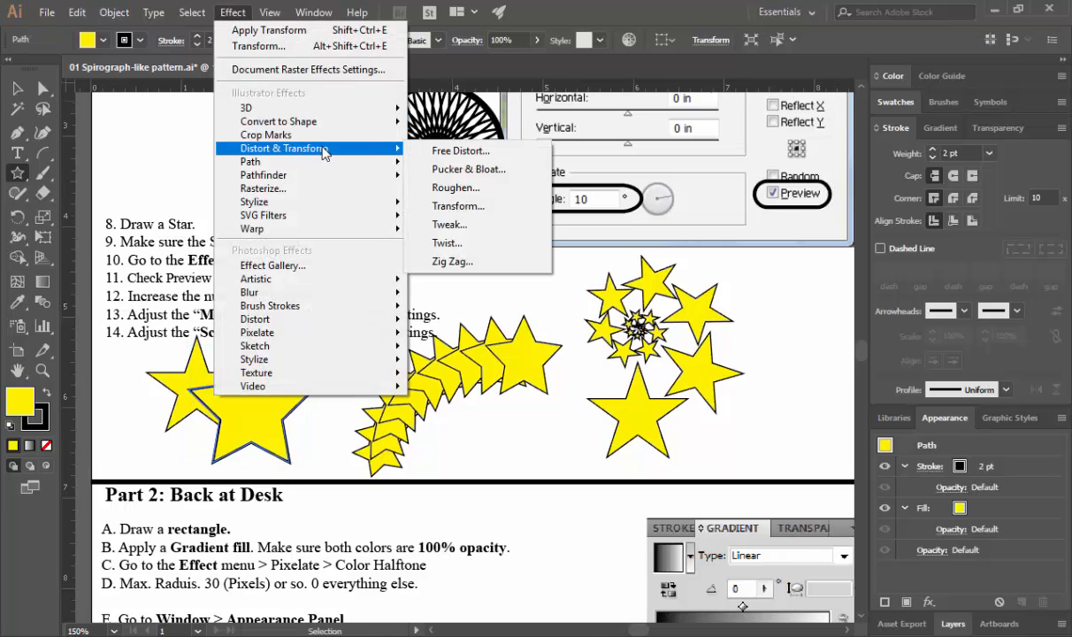
left_click(497, 210)
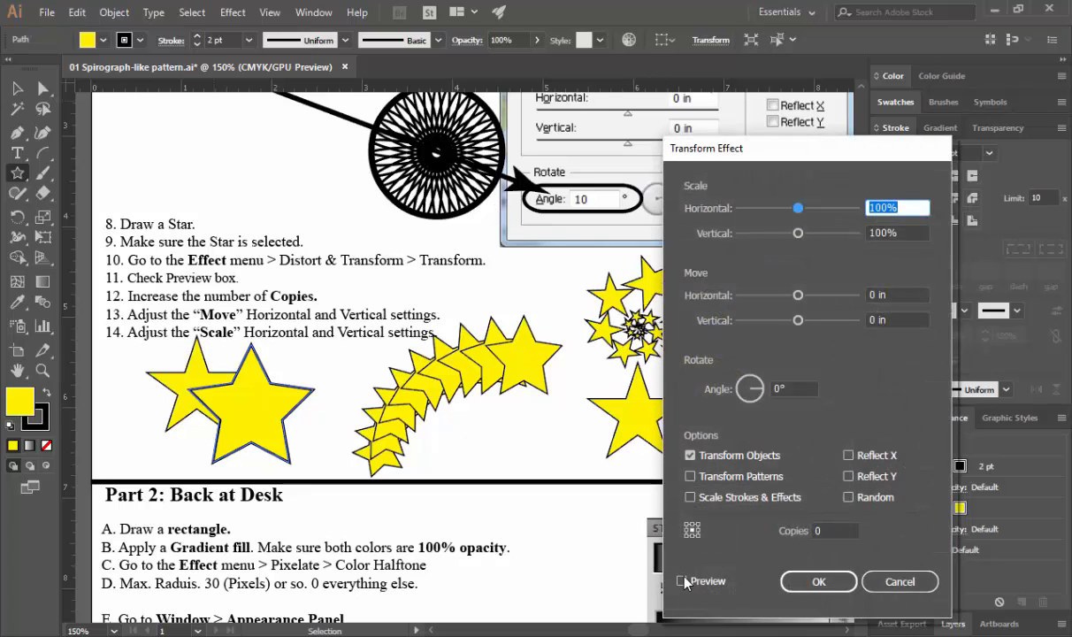
left_click(681, 581)
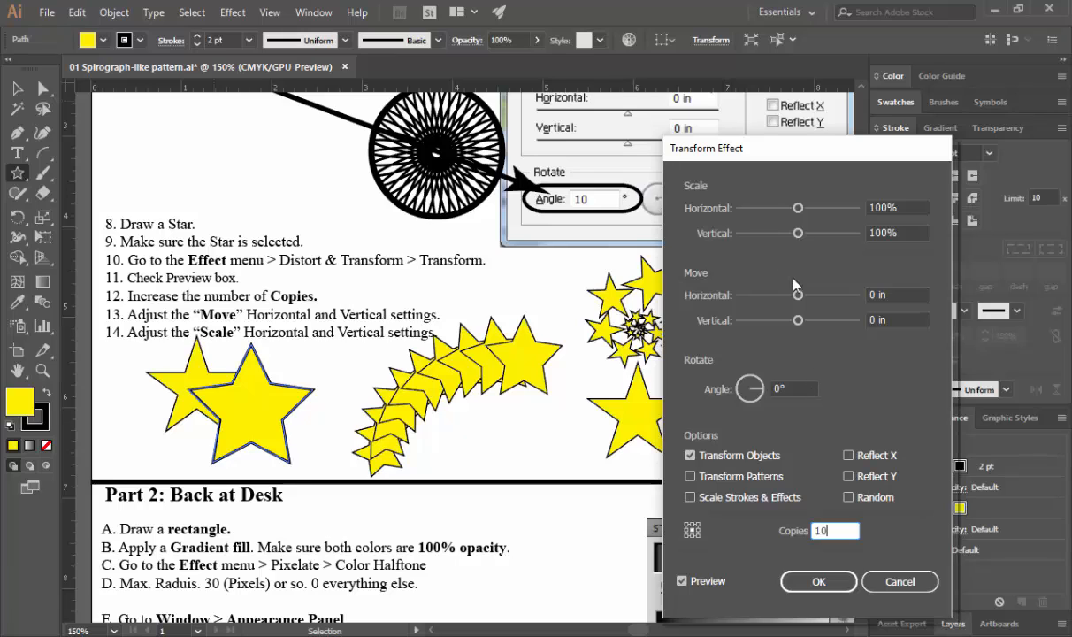
- Adjust the Move offsets of the star copies to 0.0972 in horizontal and -0.125 in vertical
left_click_drag(798, 296, 803, 318)
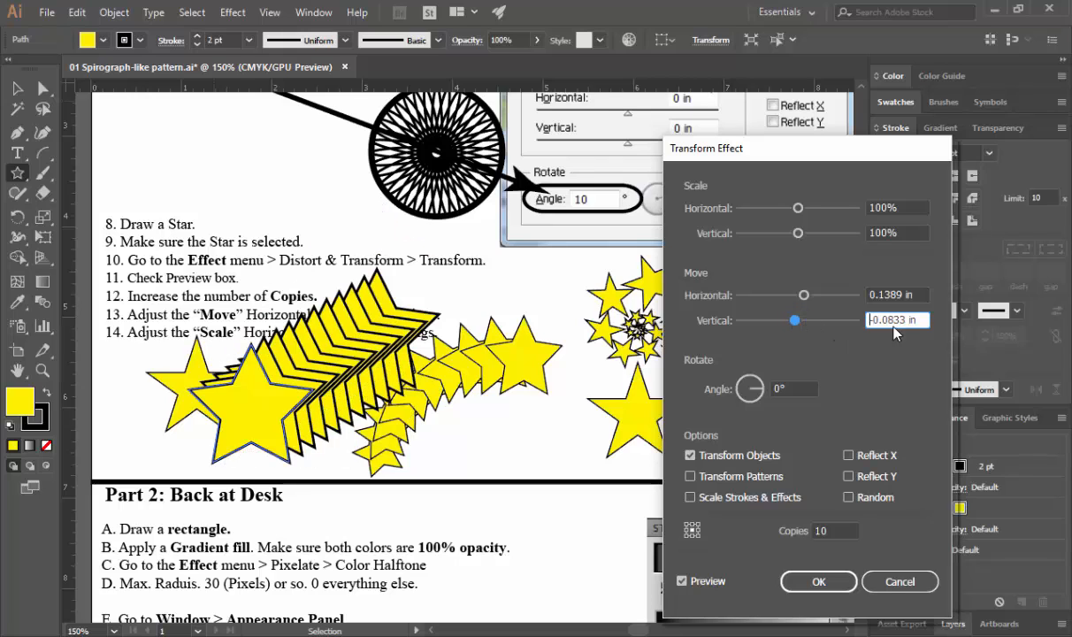
left_click_drag(920, 319, 867, 319)
type("0")
key("Tab")
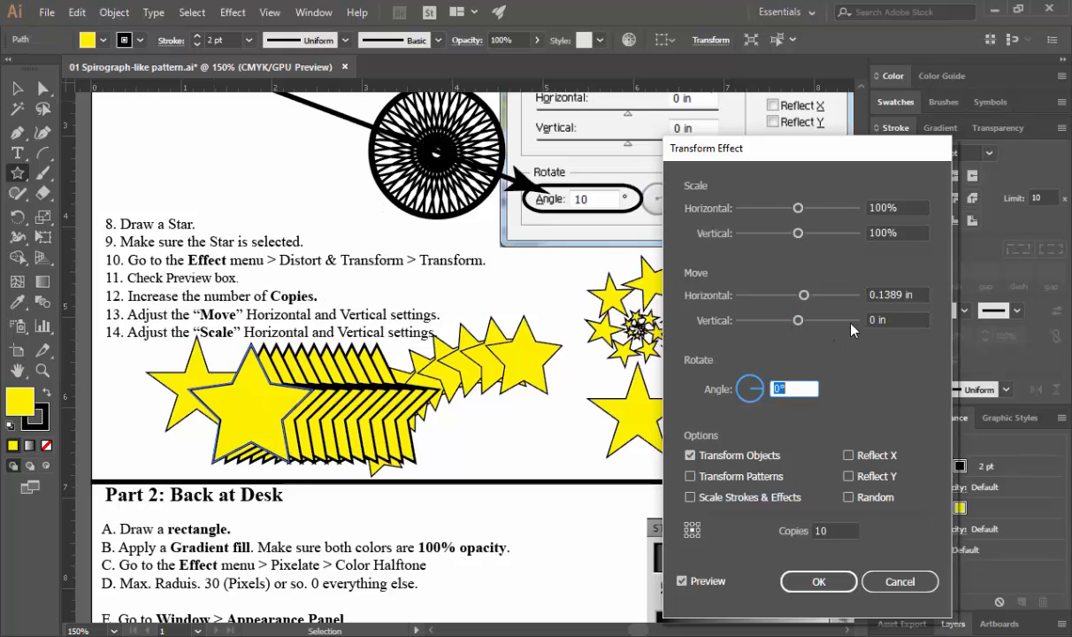
left_click_drag(803, 297, 795, 324)
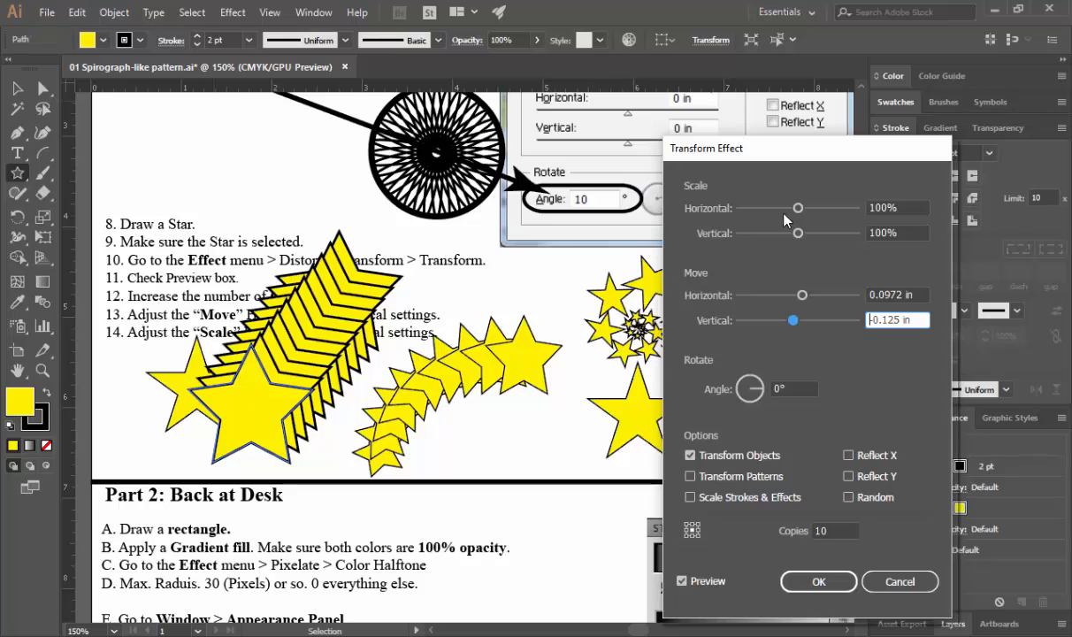
- Set both the horizontal and vertical scale of the star copies to 80%
left_click_drag(800, 209, 794, 237)
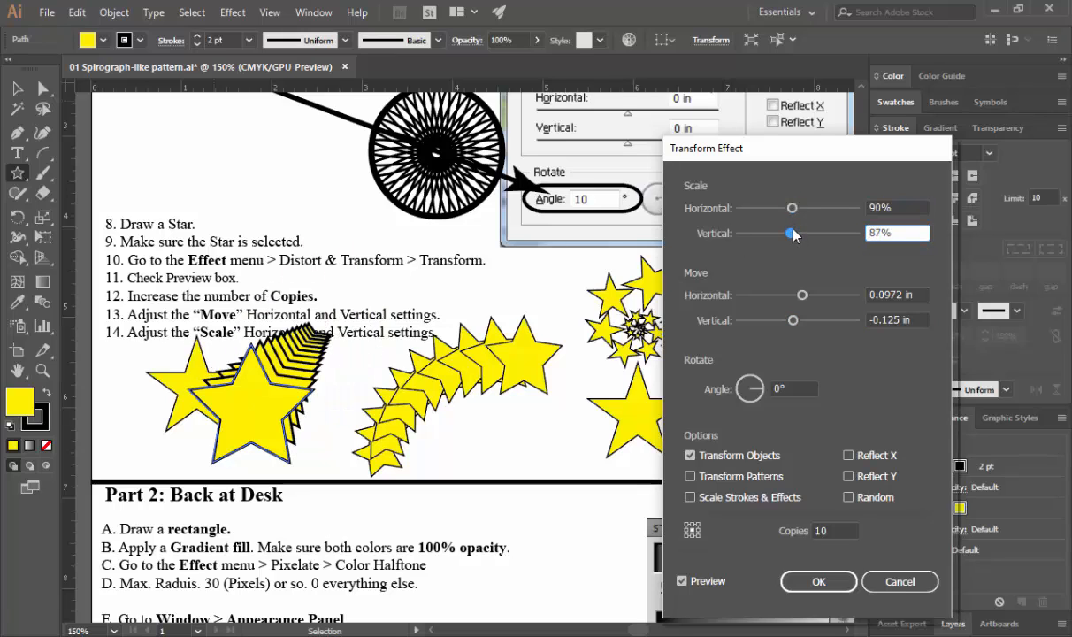
left_click(879, 206)
type("80")
key("Tab")
type("80")
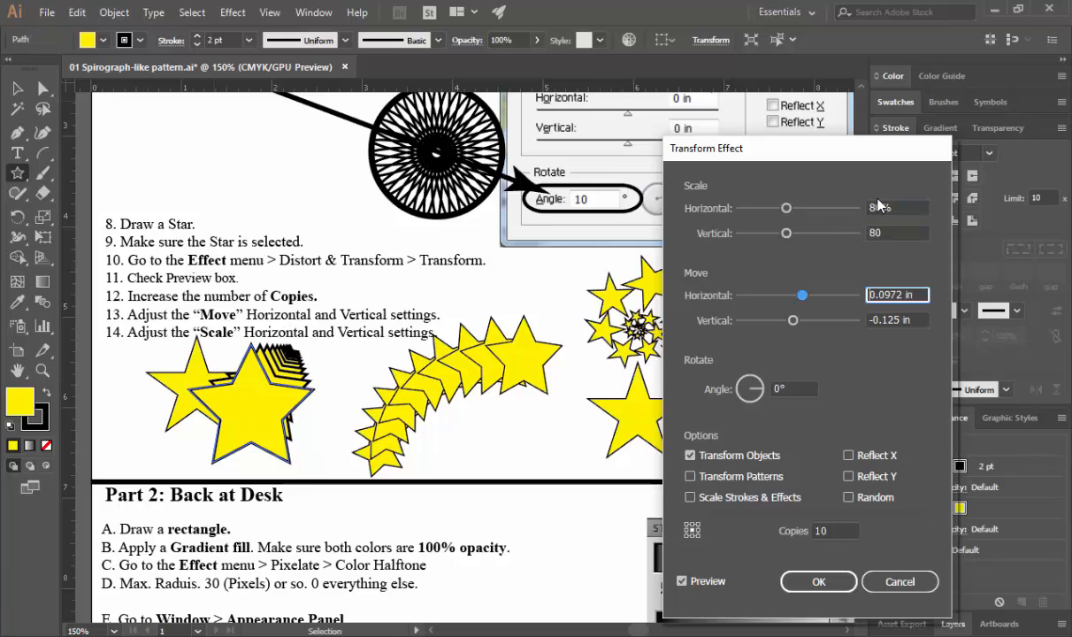
key("Tab")
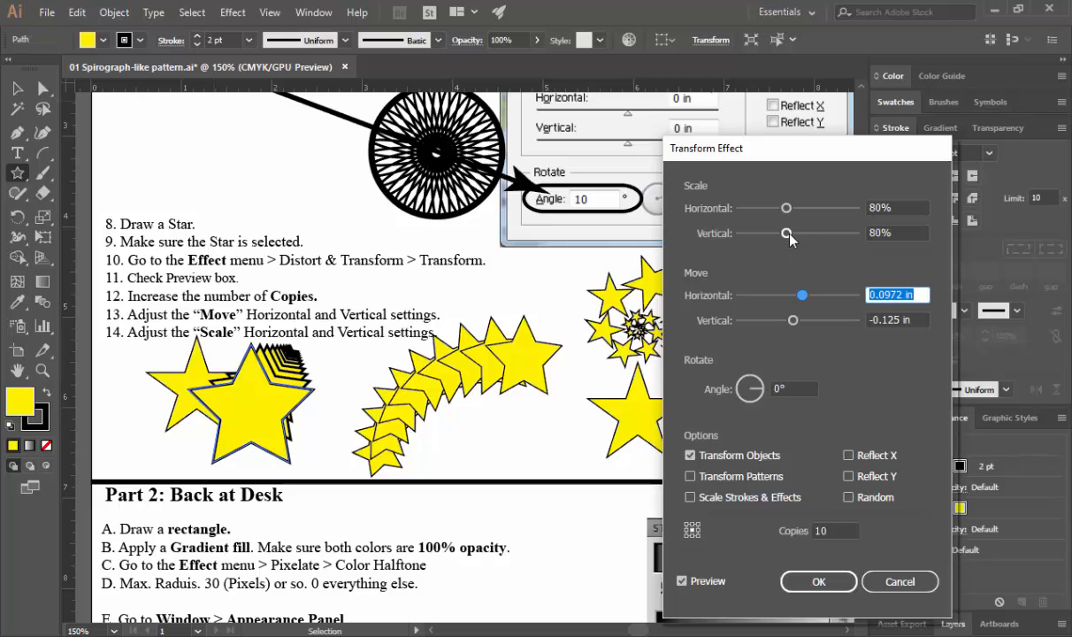
- Try enlarging the star copies to 106% horizontal and 107% vertical scale, and restore both scales to 80%
mouse_move(786, 233)
left_mouse_down()
mouse_move(799, 233)
mouse_move(802, 208)
mouse_move(802, 235)
left_mouse_up()
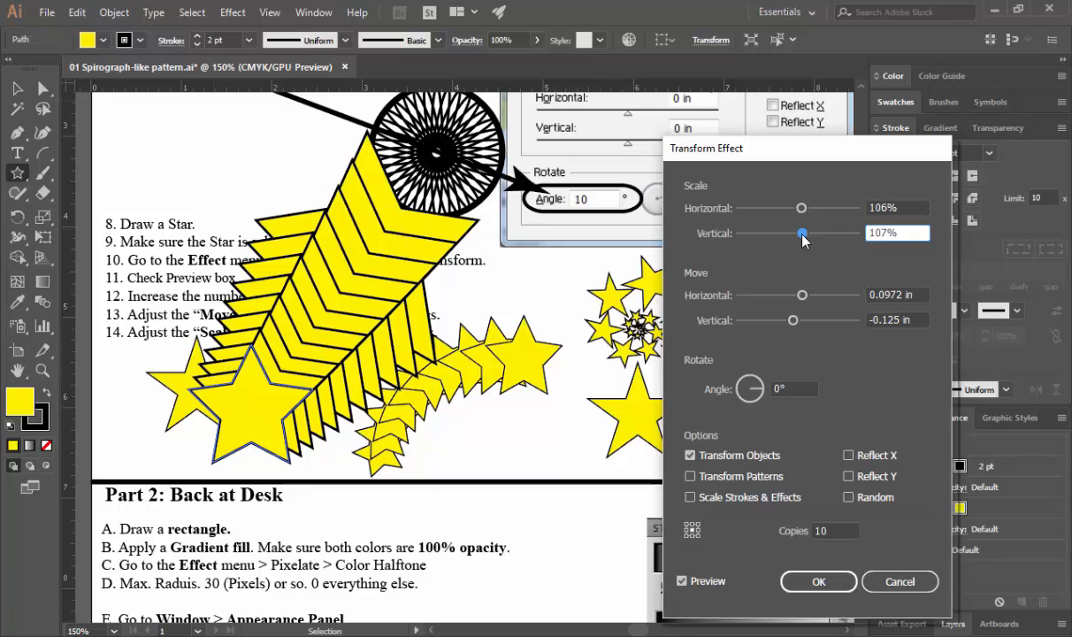
left_click(875, 206)
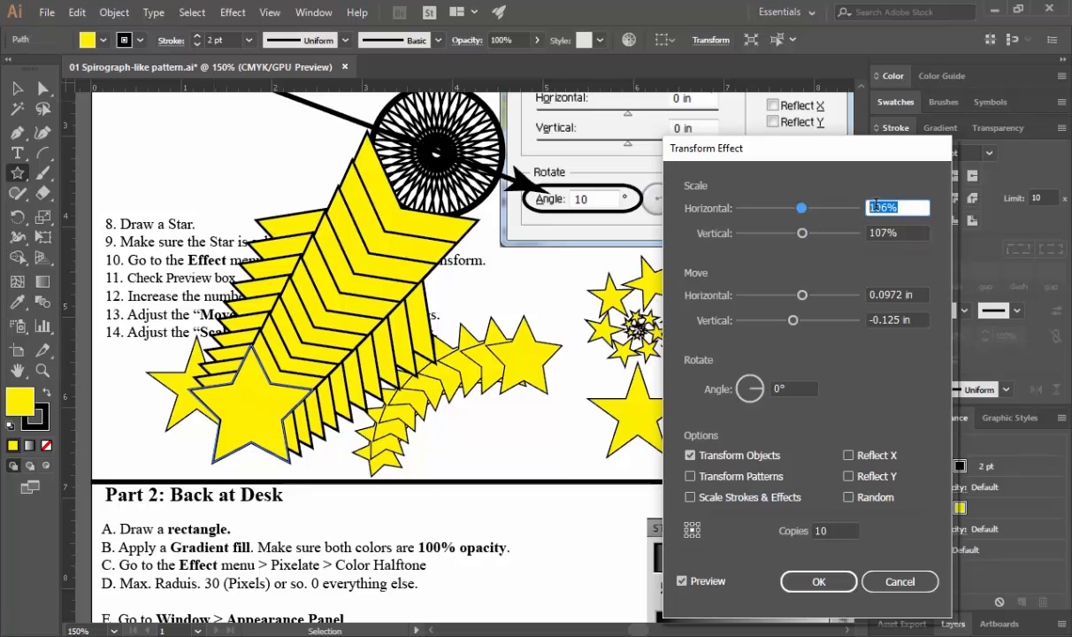
type("80")
key("Tab")
type("80")
key("Tab")
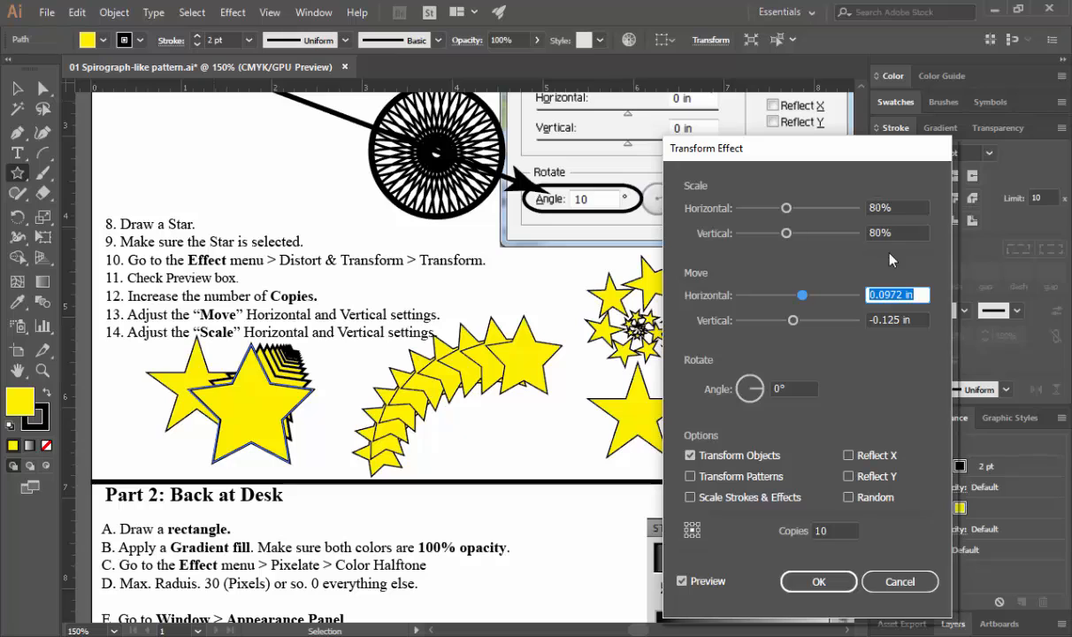
- Move the star copies by 0.2639 in horizontally and -0.2222 in vertically, and raise their rotation angle to 21°
left_click_drag(808, 299, 789, 322)
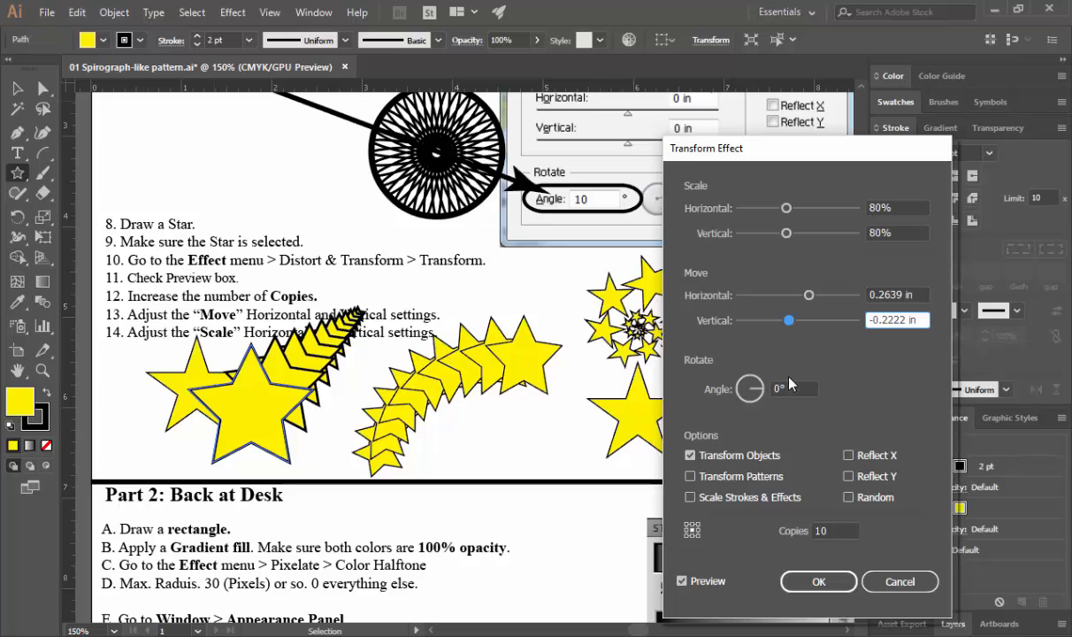
key("Tab")
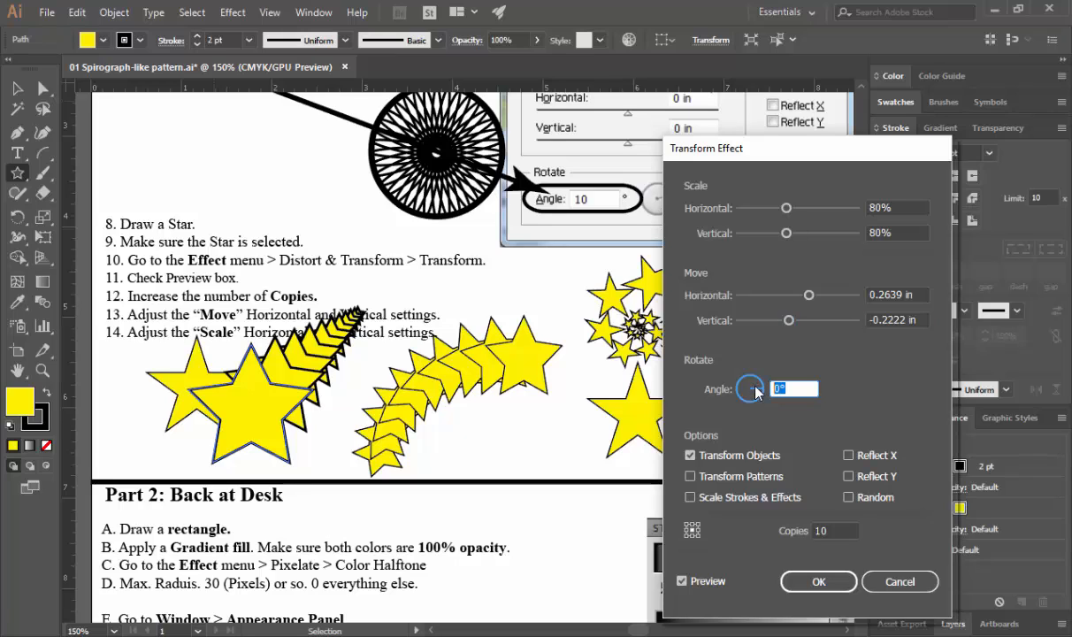
type("10")
key("Tab")
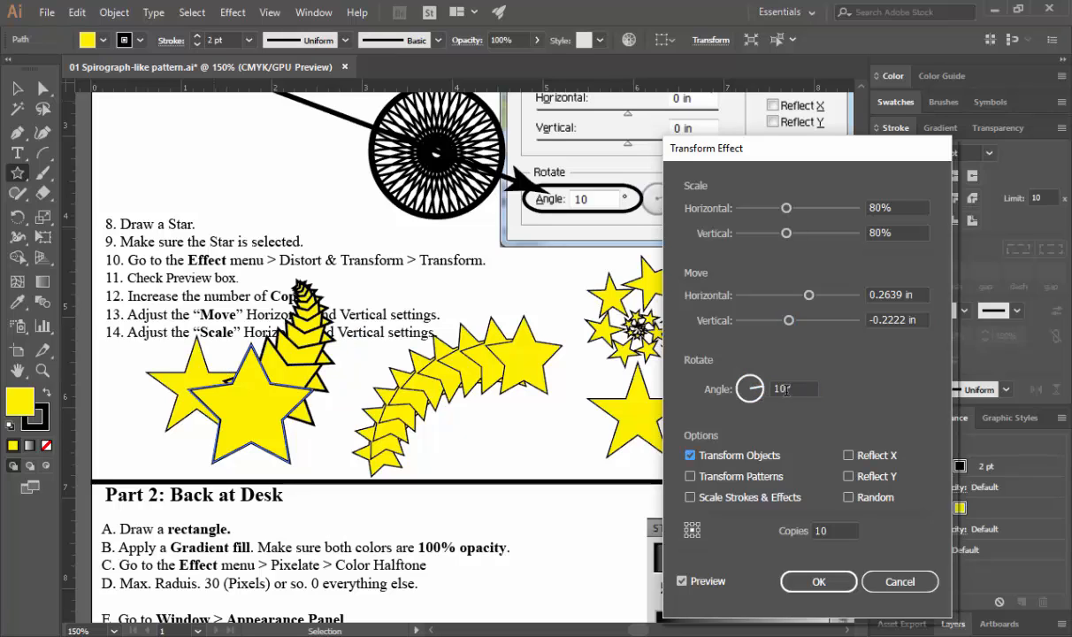
key("Up")
key("Up")
key("Up")
key("Up")
key("Up")
key("Up")
key("Up")
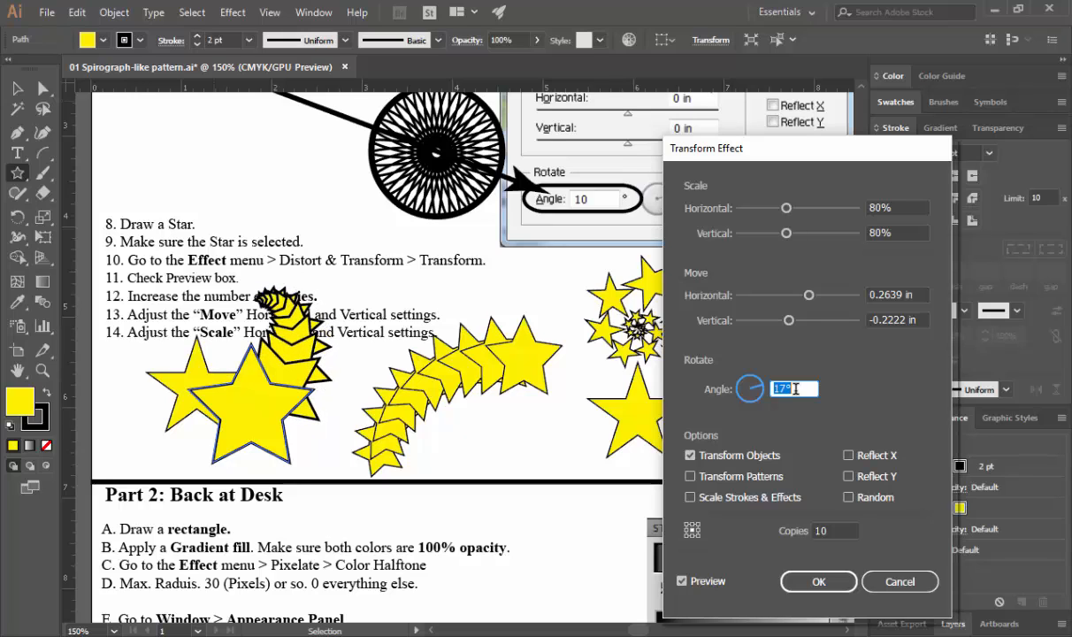
key("Up")
key("Up")
key("Up")
key("Up")
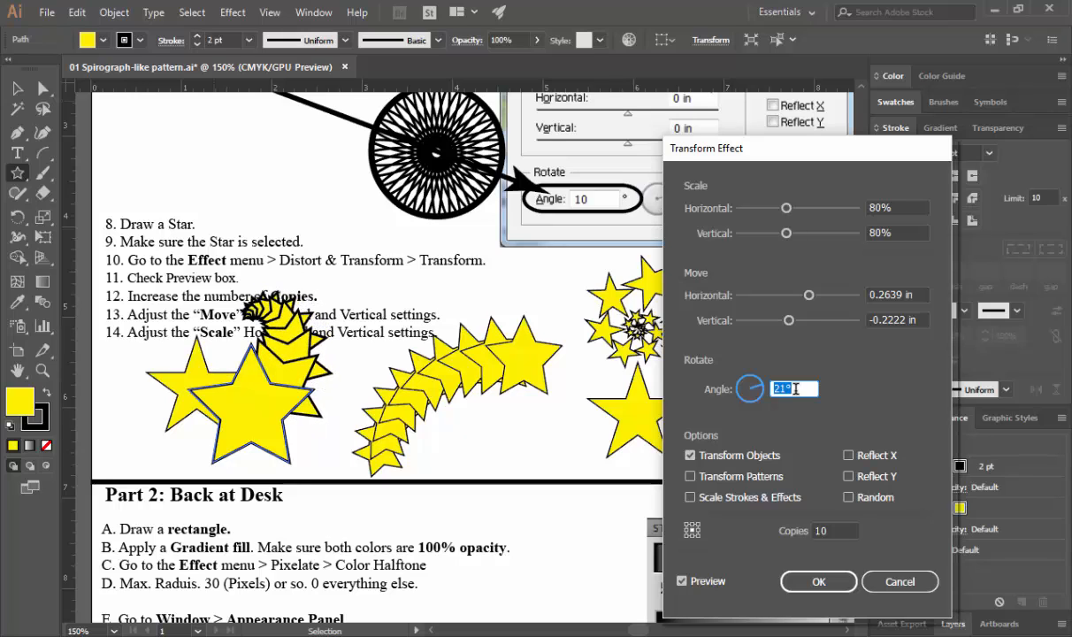
- Adjust the Move offsets of the star copies to 0.1944 in horizontal and -0.5694 in vertical
left_click_drag(808, 294, 775, 325)
left_click(788, 320)
left_click_drag(817, 294, 805, 295)
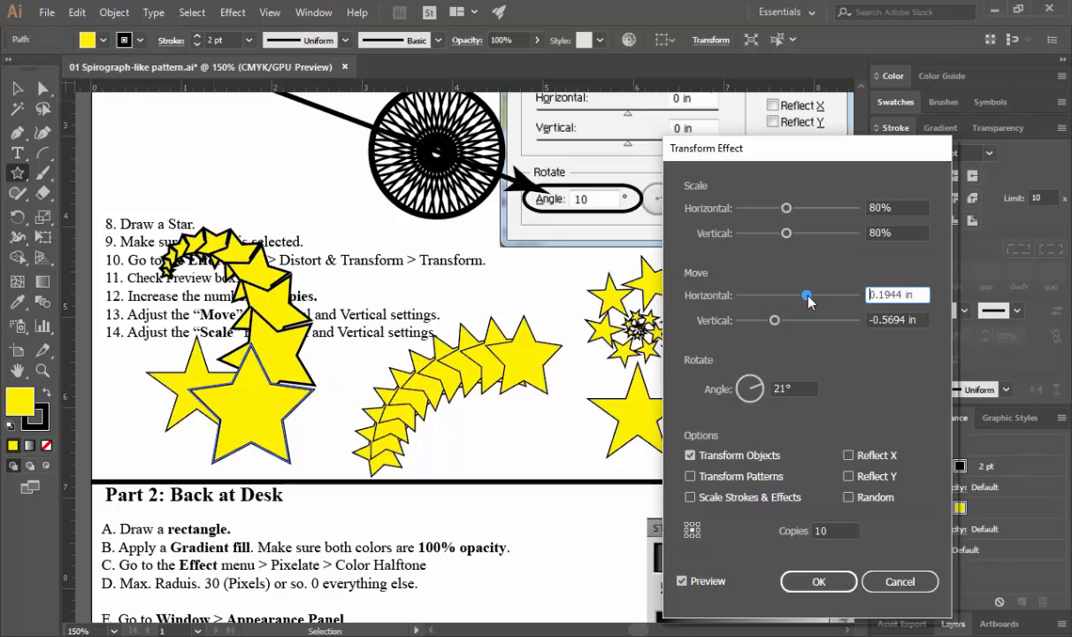
- Increase the rotation angle of the star copies to 32° and apply the Transform effect
left_click_drag(792, 389, 775, 393)
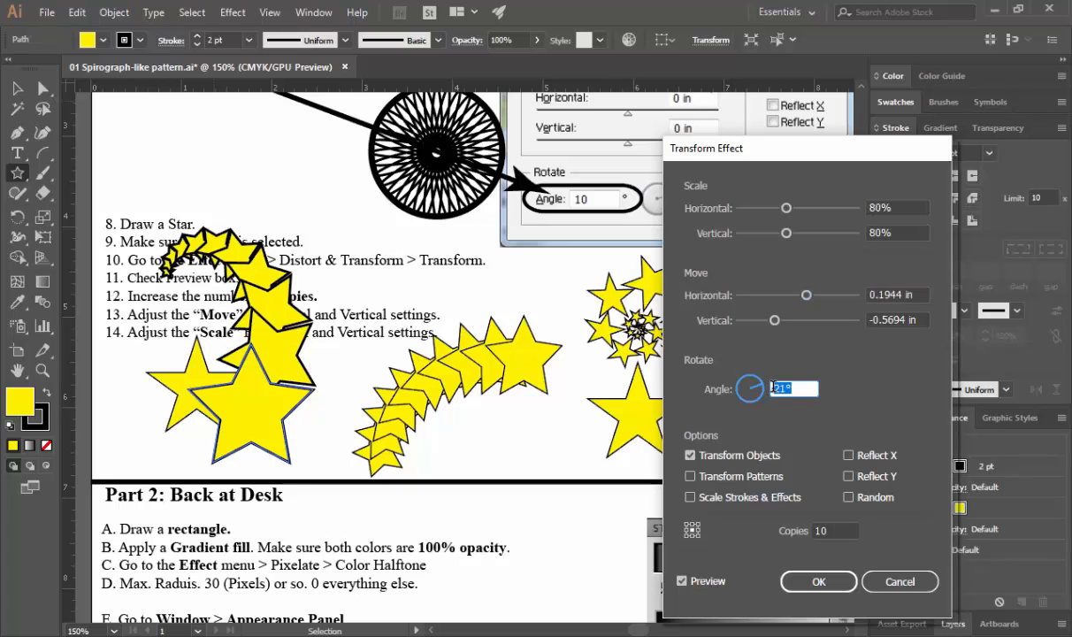
key("Up")
key("Up")
key("Up")
key("Up")
key("Up")
key("Up")
key("Up")
key("Up")
key("Up")
key("Up")
key("Up")
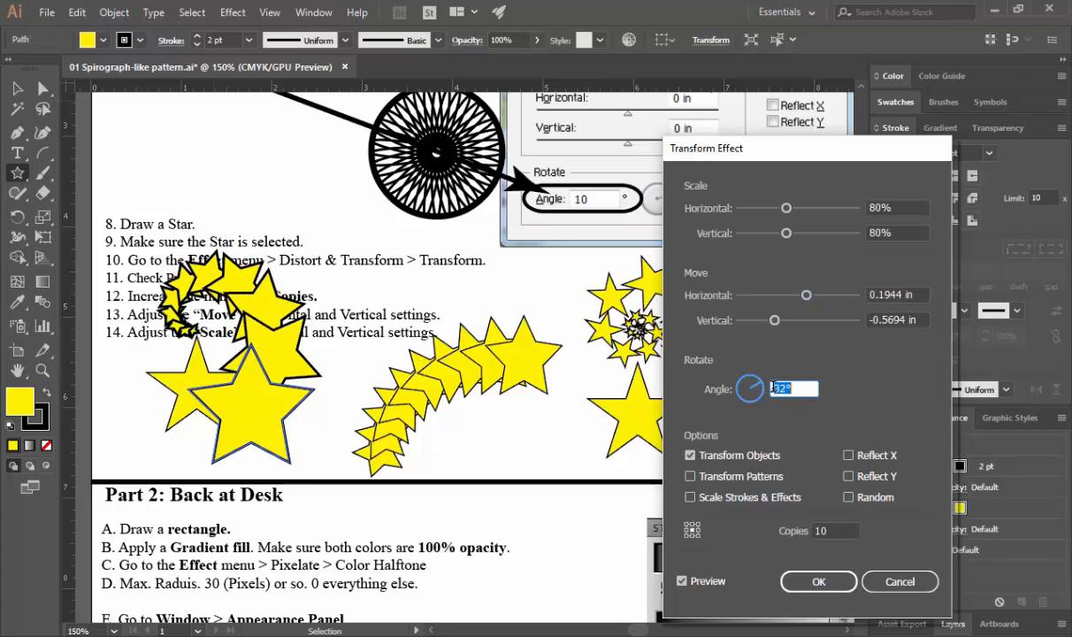
left_click(818, 581)
- Draw a rectangle about 2.3 in wide and 1.3 in high beside the two halftone samples in Part 2
scroll(452, 389, "down", 5)
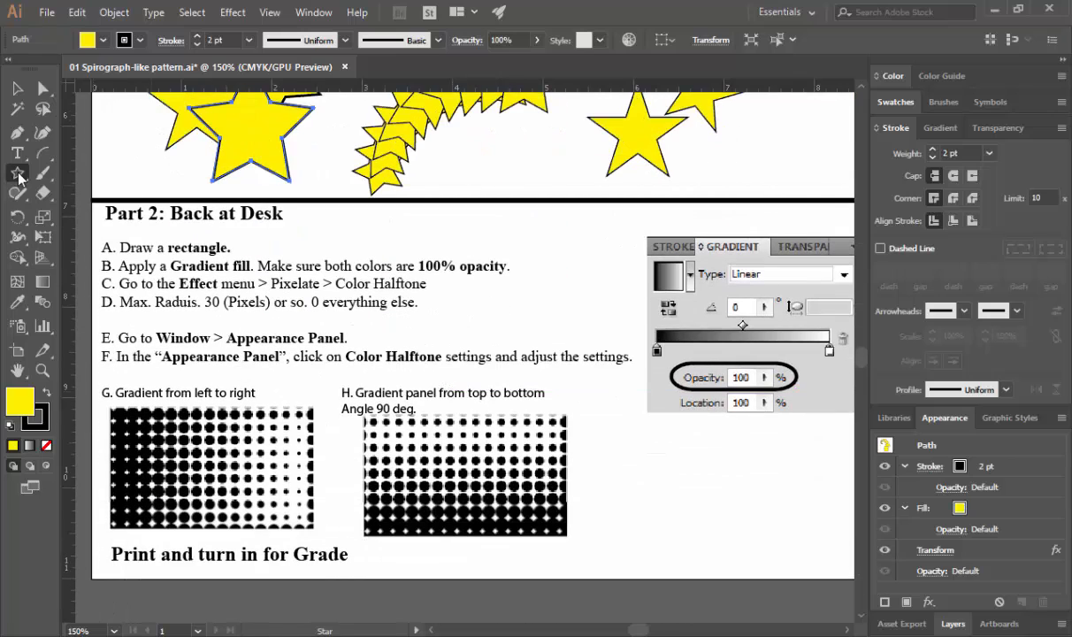
left_click_drag(17, 177, 88, 174)
mouse_move(588, 439)
left_mouse_down()
mouse_move(658, 507)
mouse_move(797, 559)
left_mouse_up()
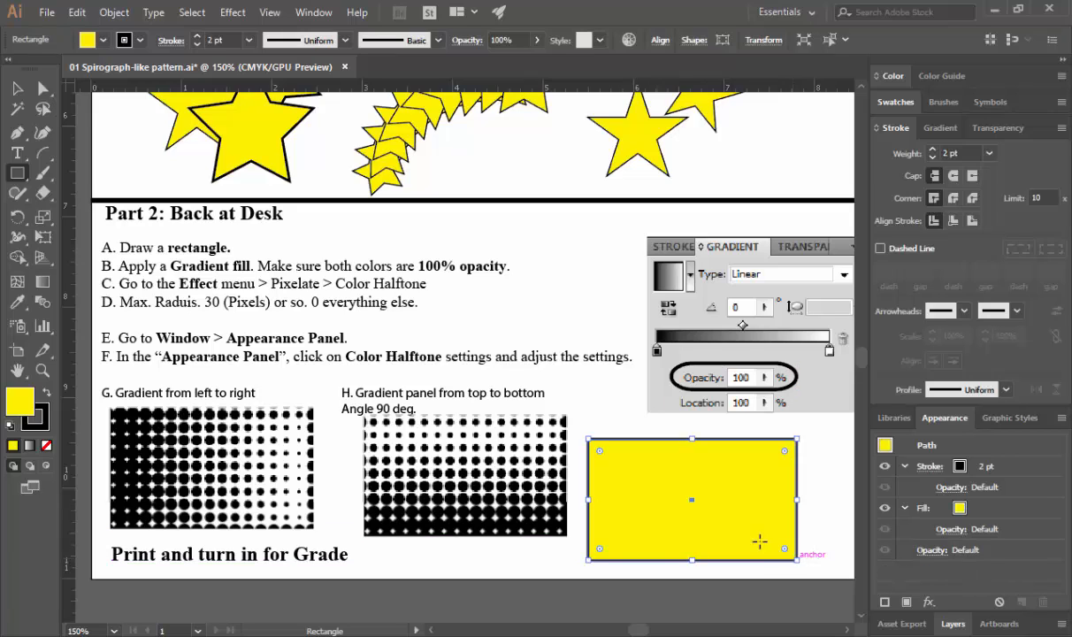
- Fill the rectangle with a linear white-to-black gradient and check the opacity of both color stops
key("g")
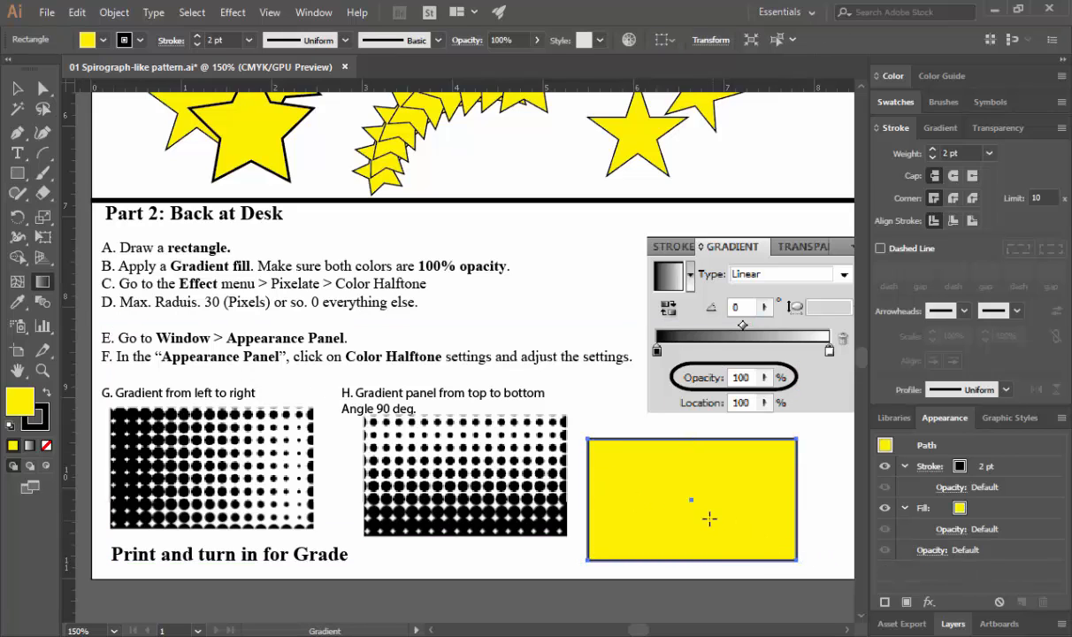
left_click(634, 517)
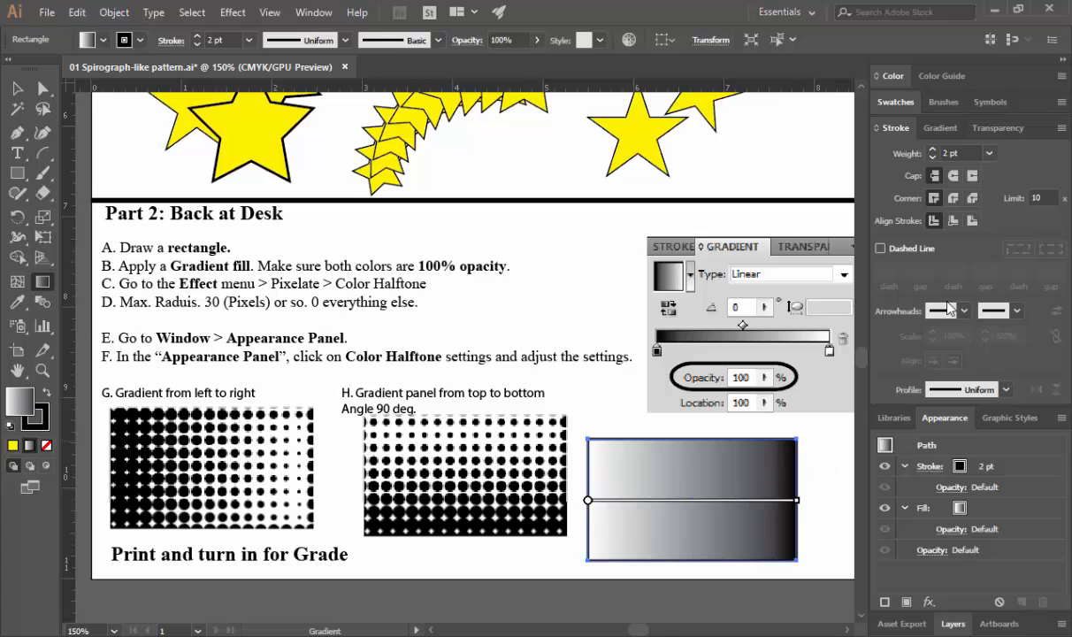
left_click(937, 131)
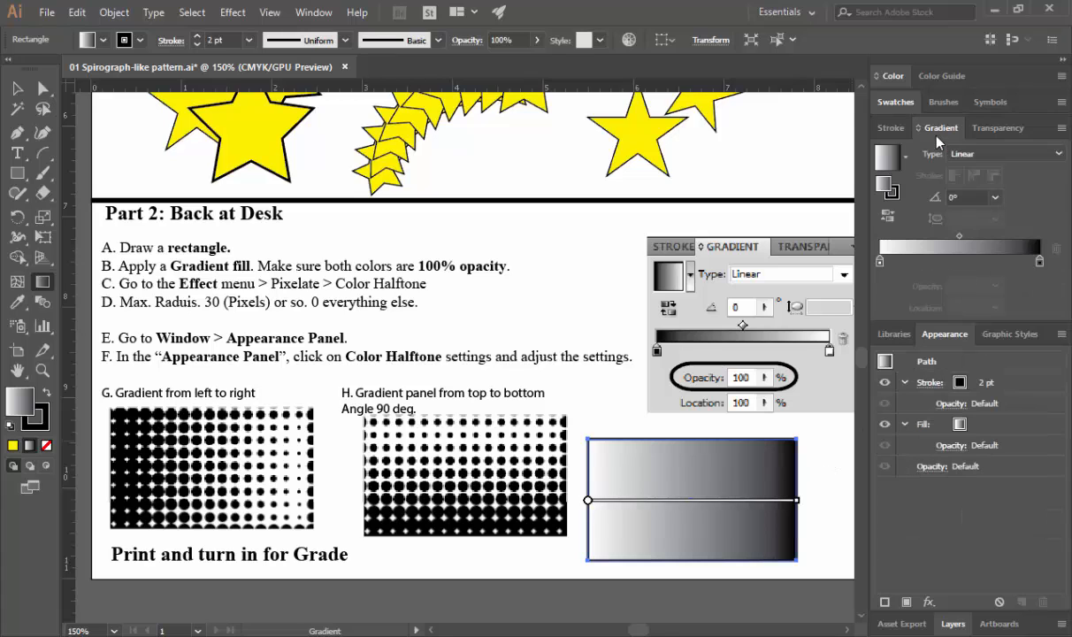
left_click(880, 262)
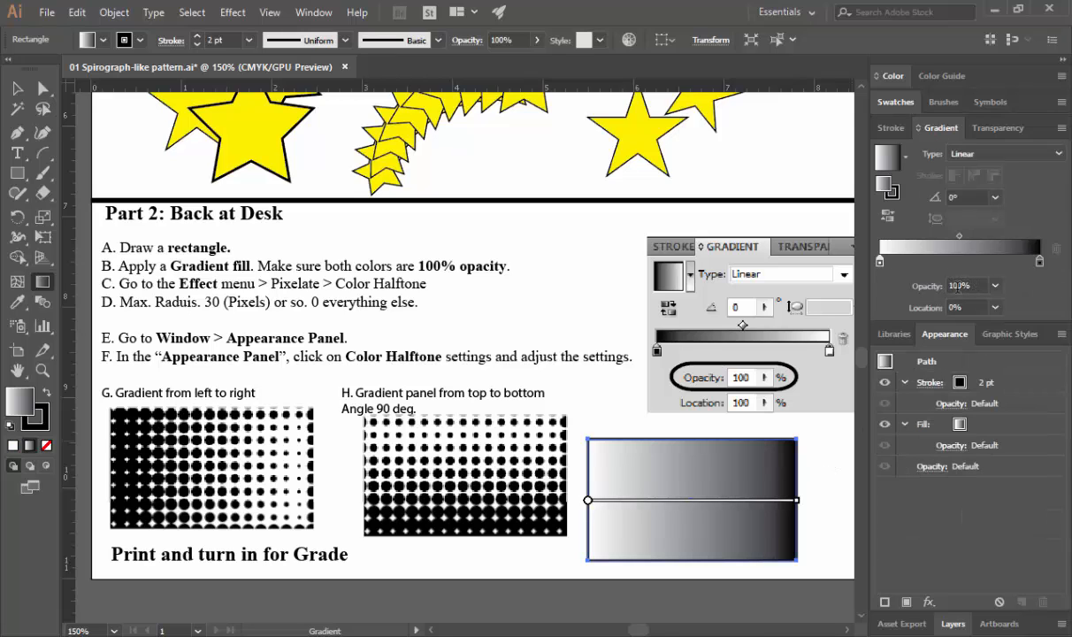
left_click(1039, 262)
- Start a Color Halftone effect on the gradient rectangle with a maximum radius of 30 pixels
key("v")
left_click(233, 12)
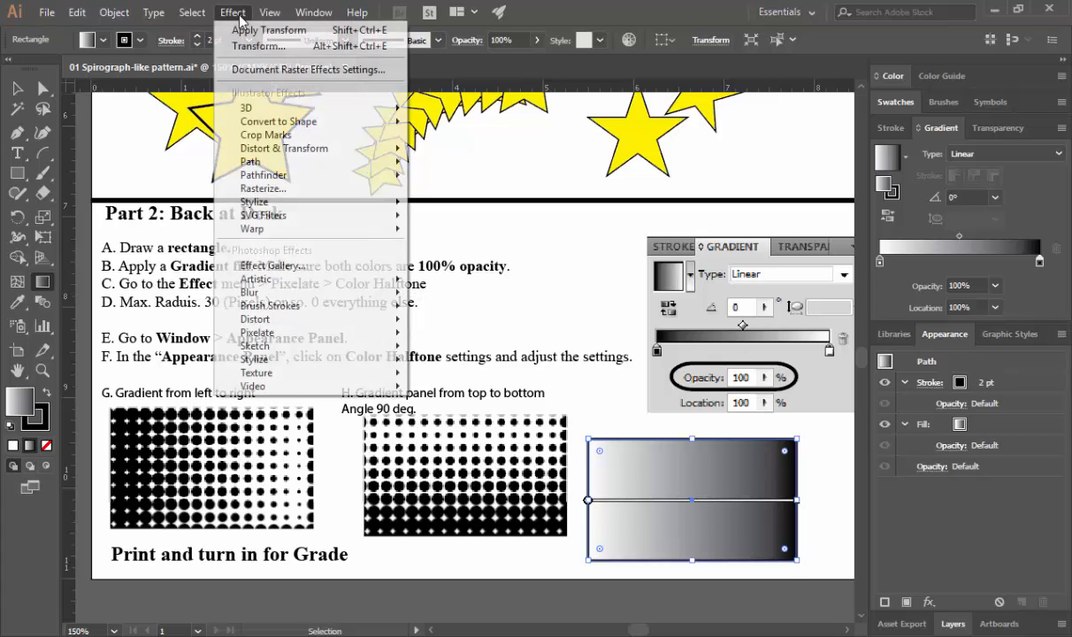
mouse_move(269, 328)
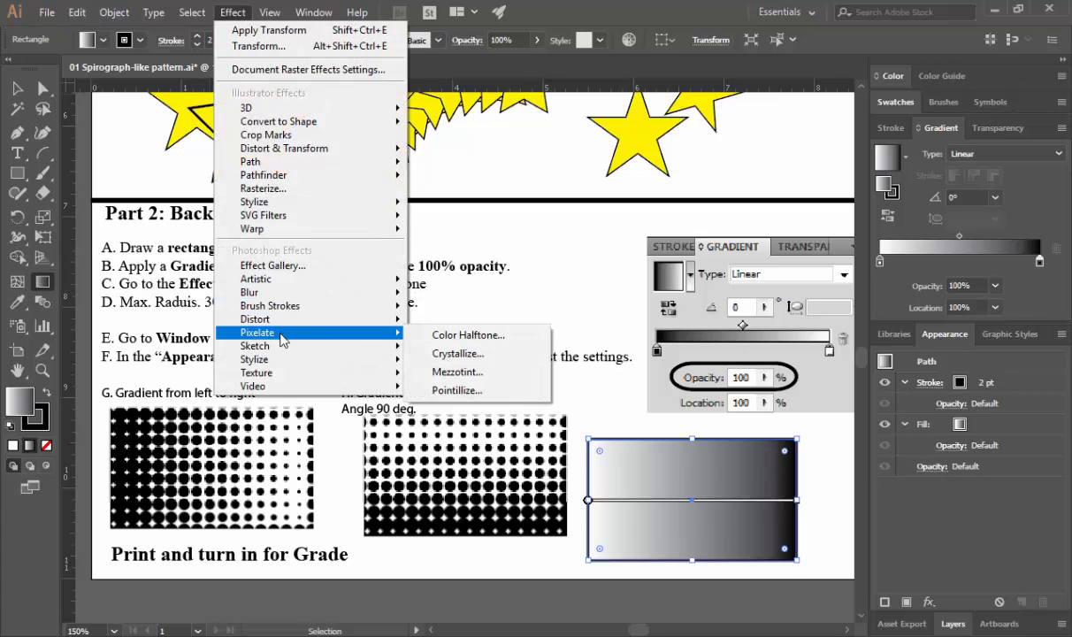
left_click(467, 336)
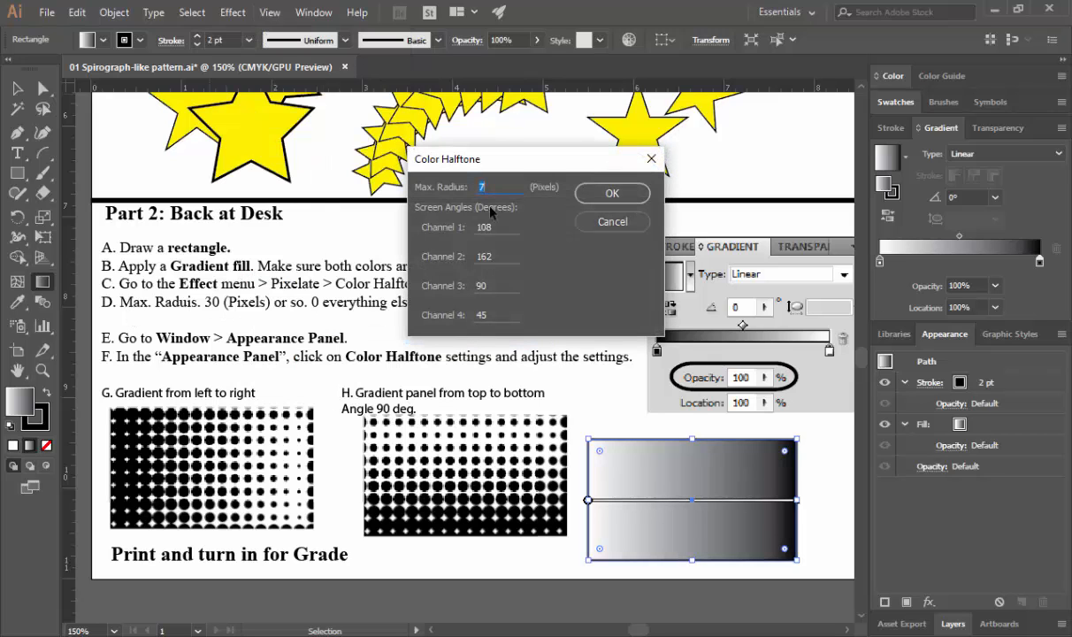
type("30")
key("Tab")
left_click_drag(504, 151, 596, 155)
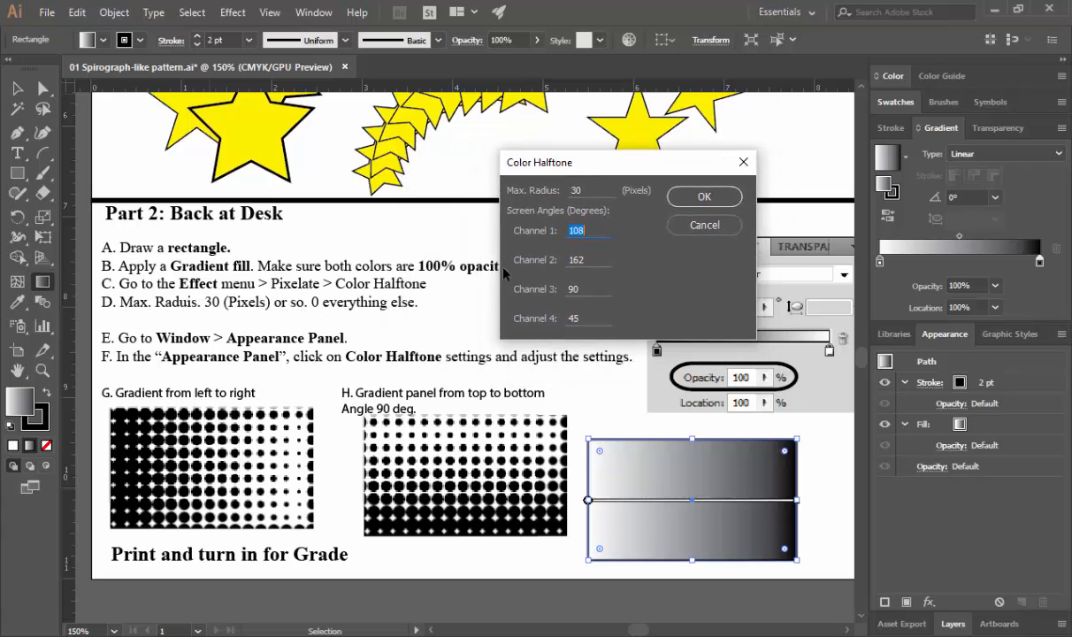
- Set the screen angles of all four channels to 0 and apply the Color Halftone effect
type("0")
key("Tab")
type("0")
key("Tab")
type("0")
key("Tab")
key("Tab")
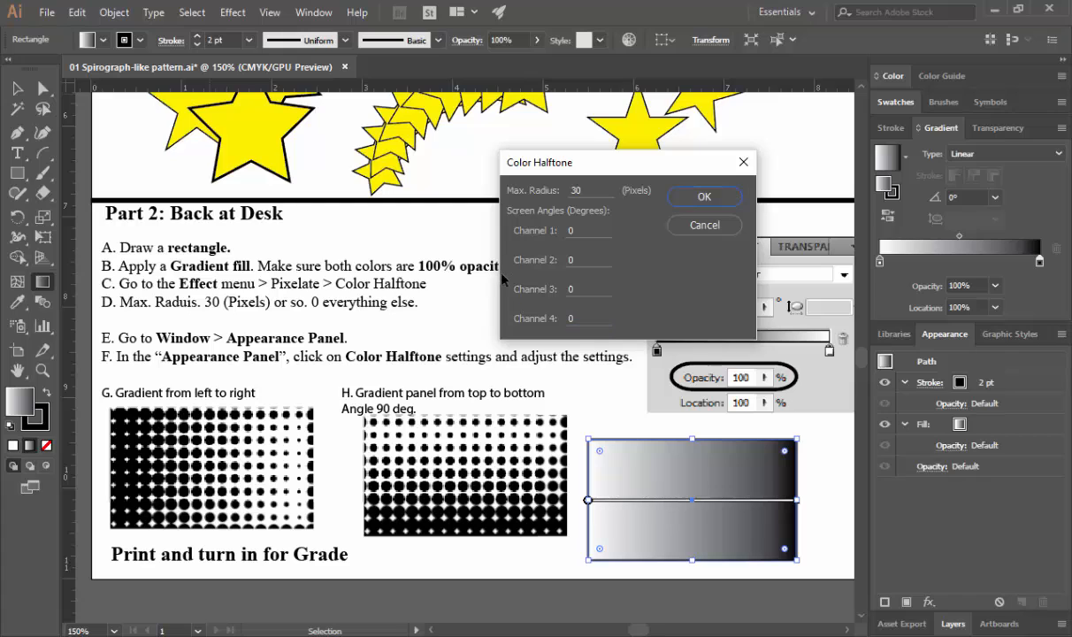
left_click(697, 200)
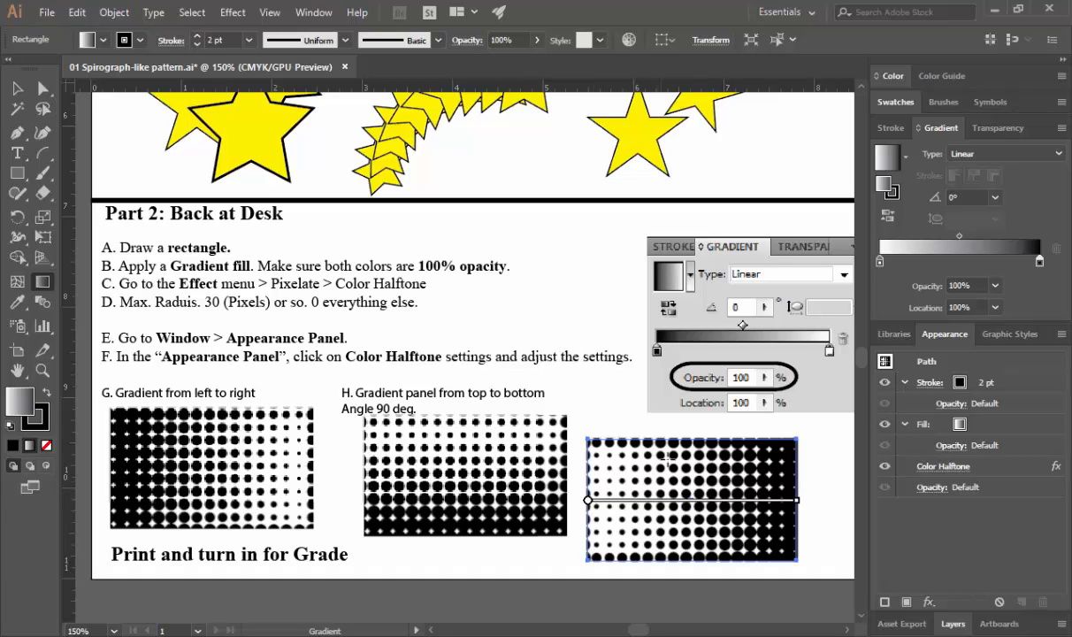
- Set the angle of the rectangle's gradient to 90°
left_click(962, 198)
double_click(967, 198)
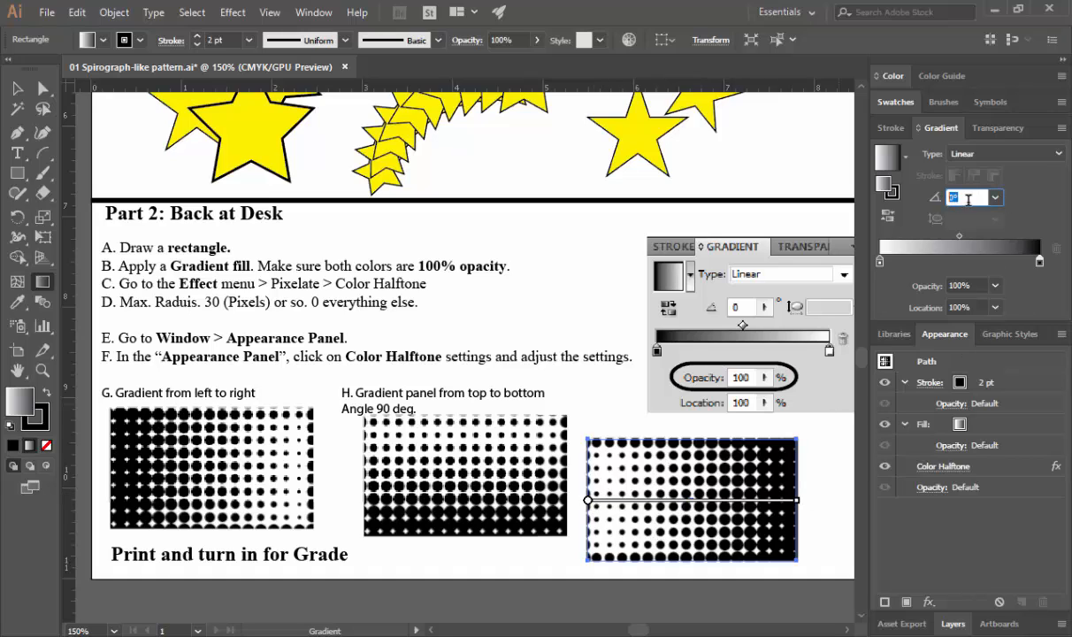
type("90")
key("Tab")
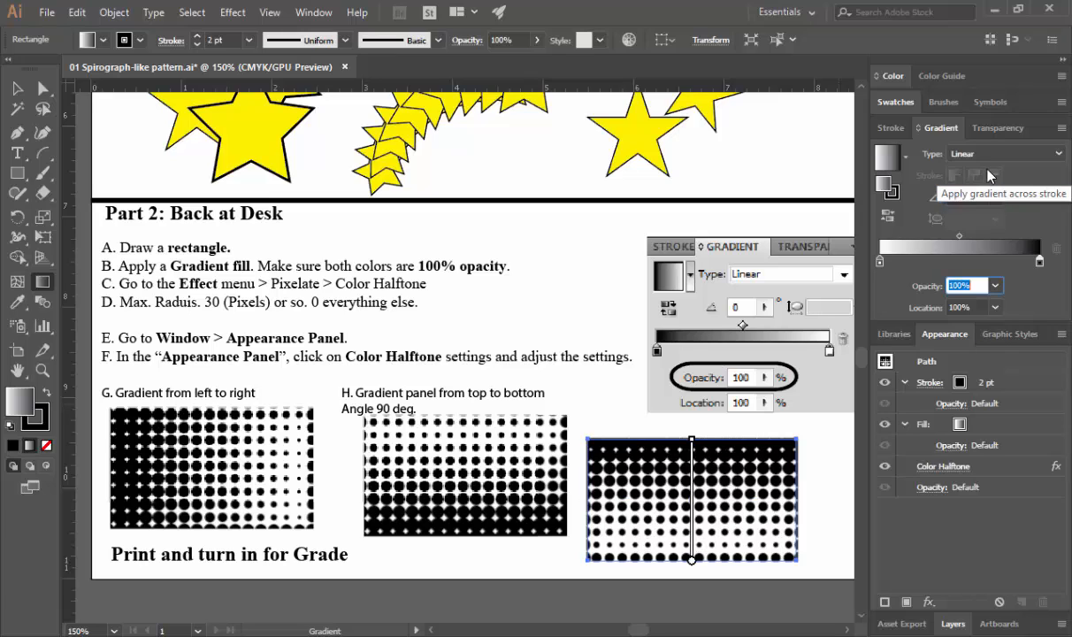
- Set the rectangle's gradient angle to -90° so the dark end lies along its lower edge
left_click(948, 200)
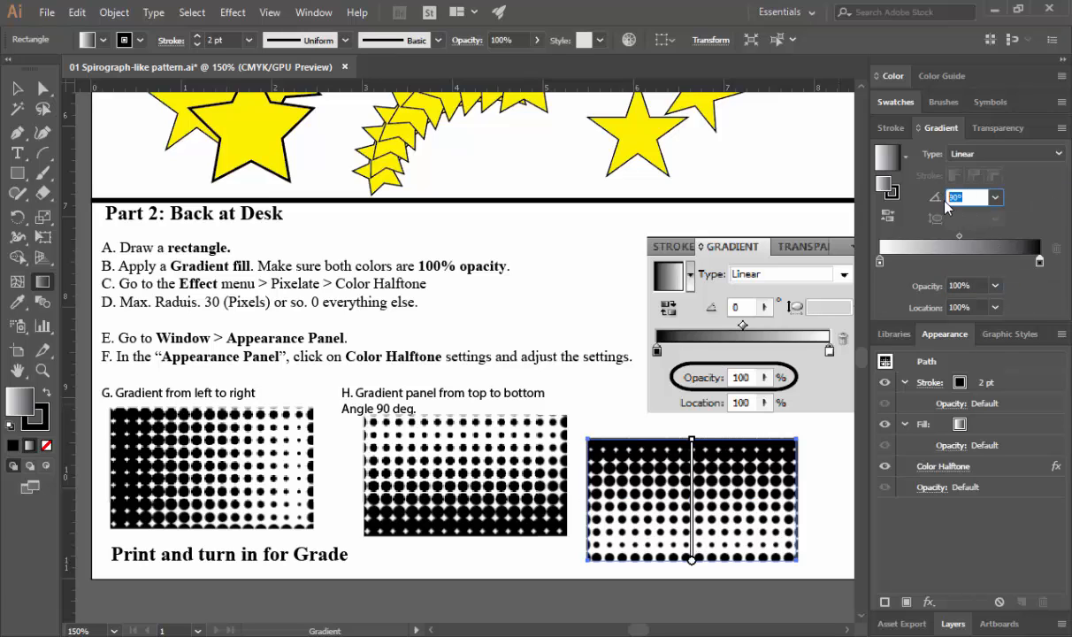
type("-90")
key("Tab")
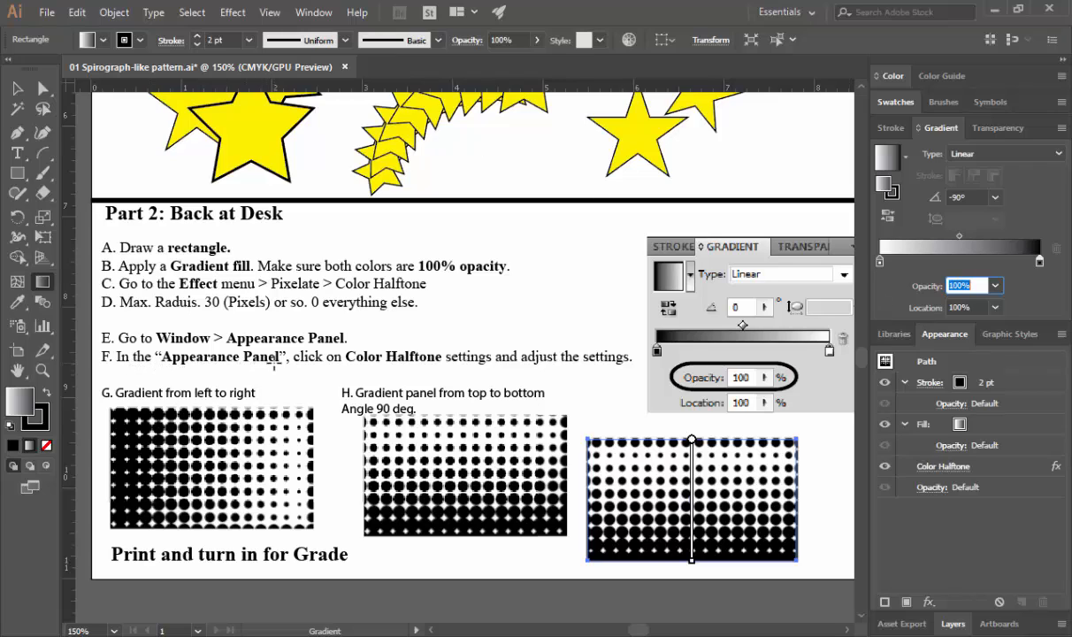
- Edit the rectangle's existing Color Halftone effect, trying a maximum radius of 5 pixels before applying a larger radius for coarser dots
left_click(310, 12)
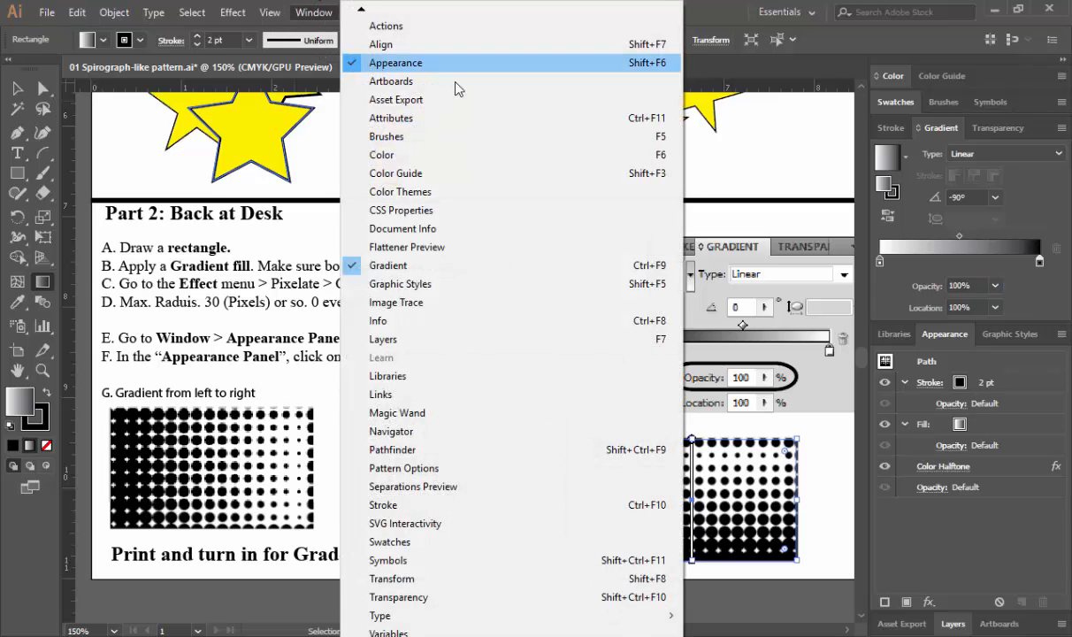
left_click(959, 331)
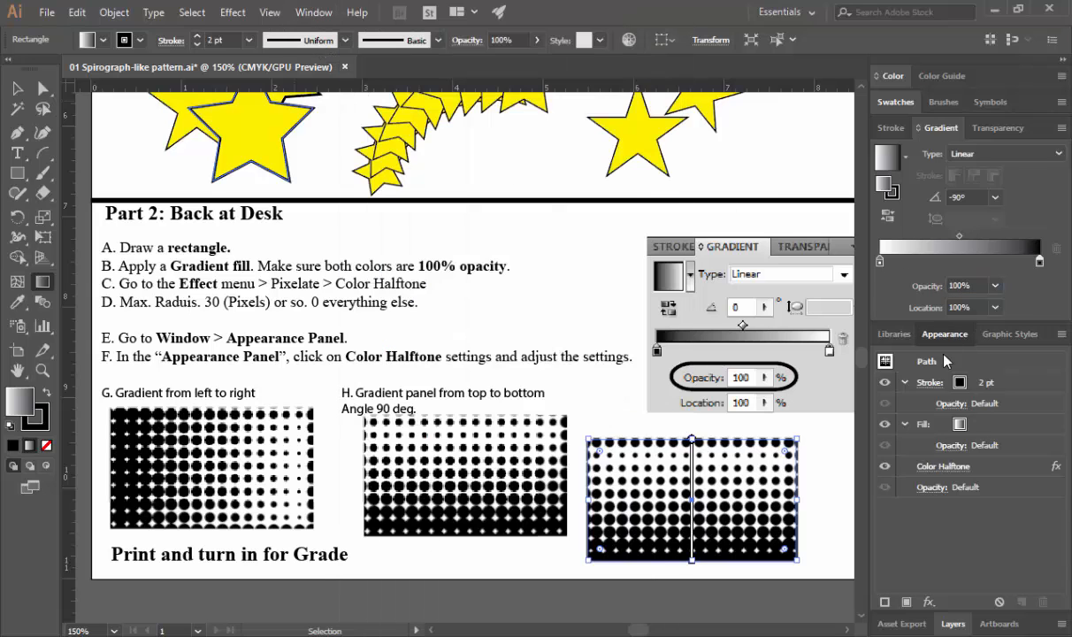
left_click(945, 471)
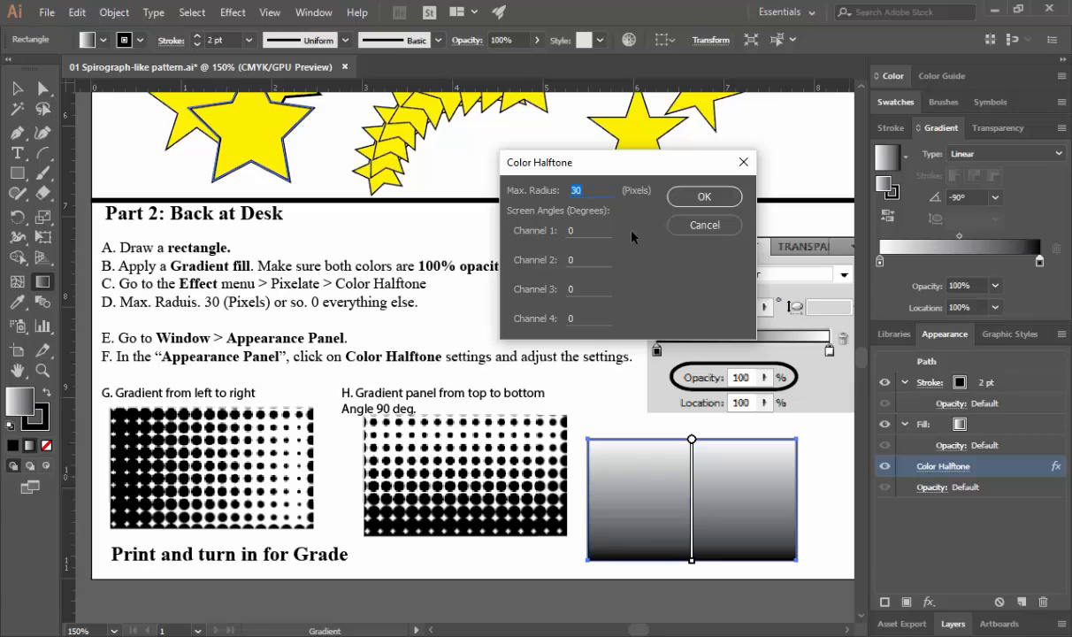
type("5")
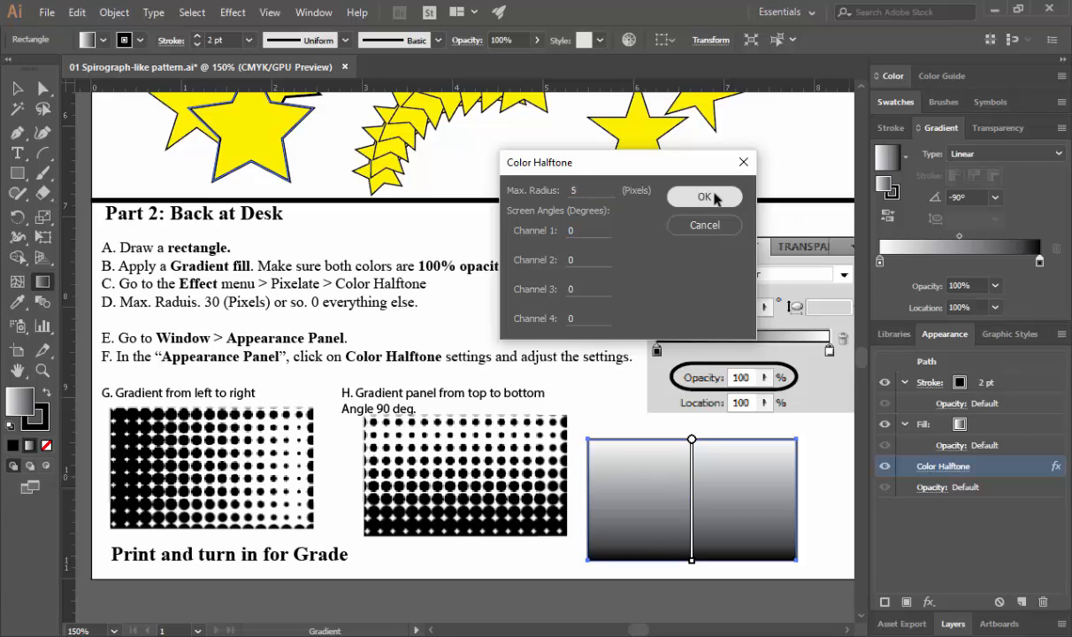
left_click(705, 197)
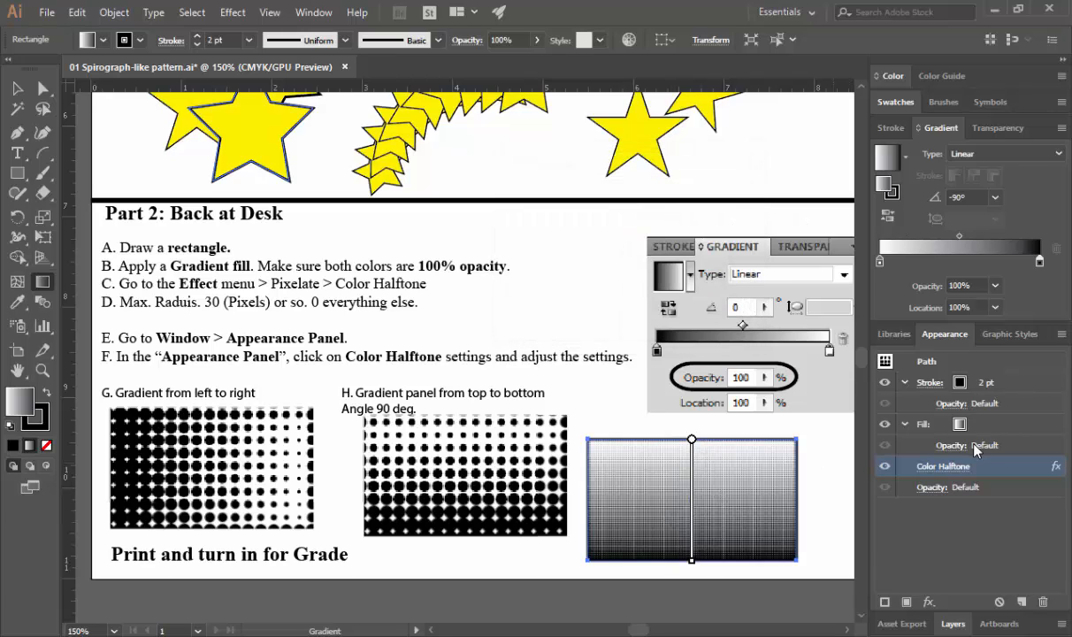
left_click(944, 466)
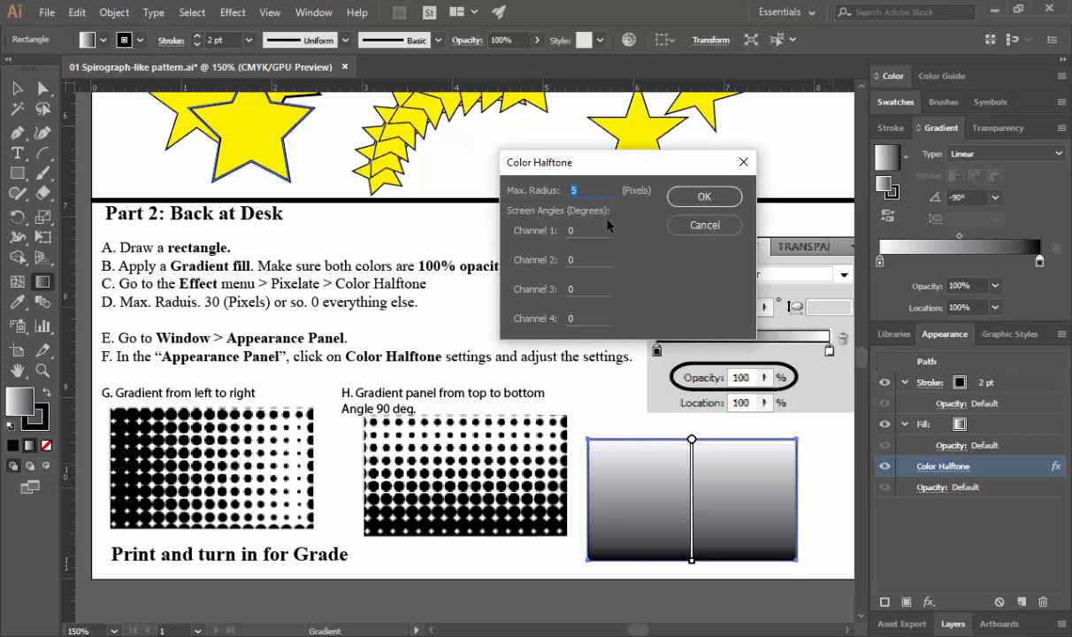
key("Return")
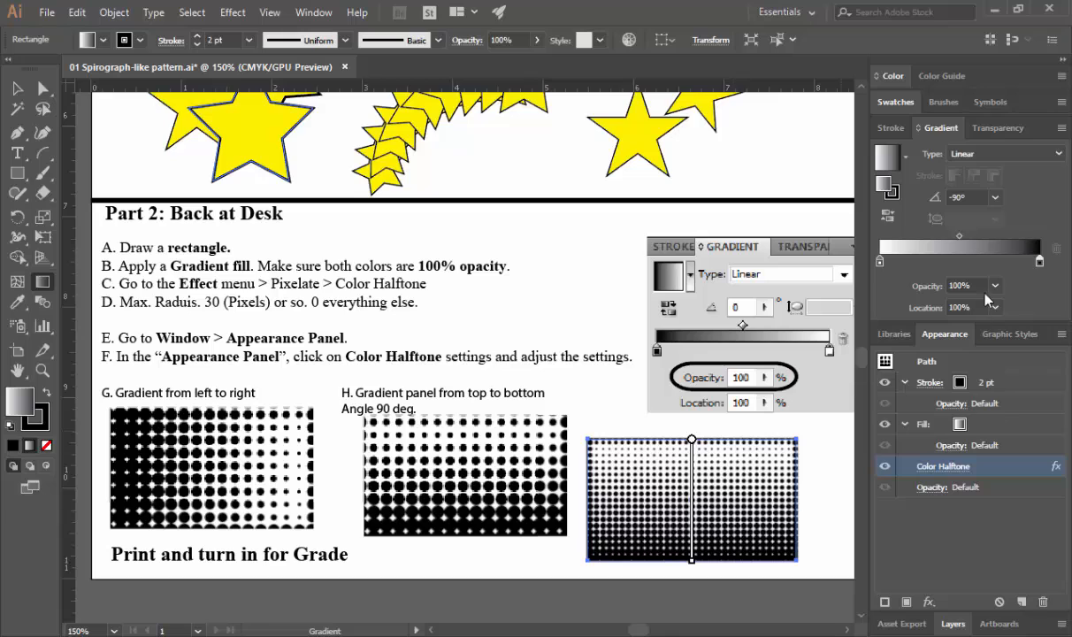
- Try a slanted direction for the rectangle's gradient by changing its angle to -74°
left_click(935, 196)
scroll(956, 195, "up", 13)
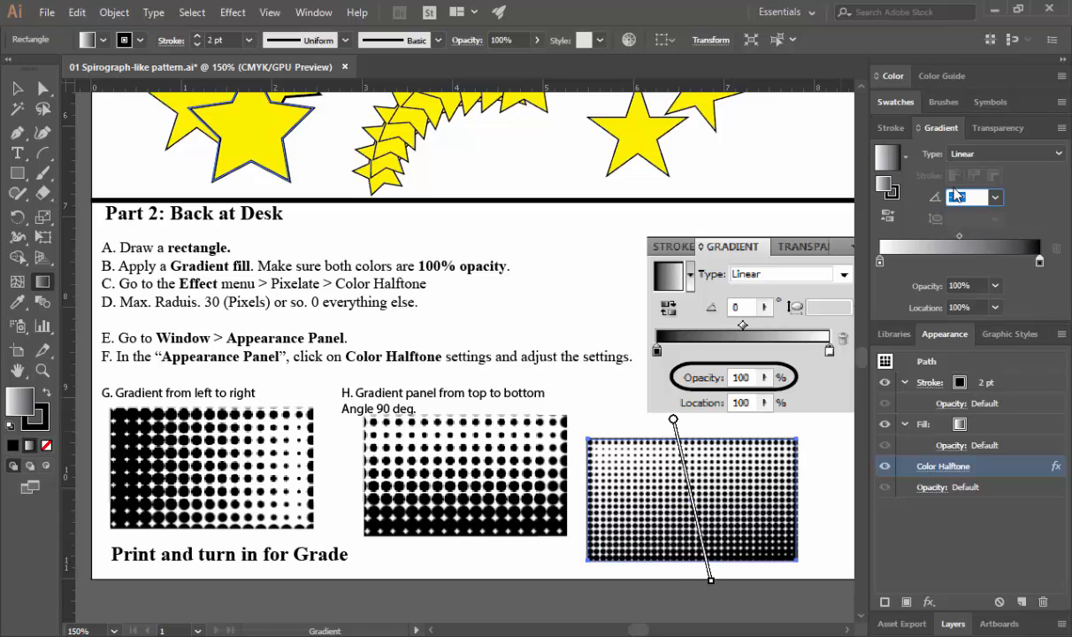
scroll(956, 196, "up", 3)
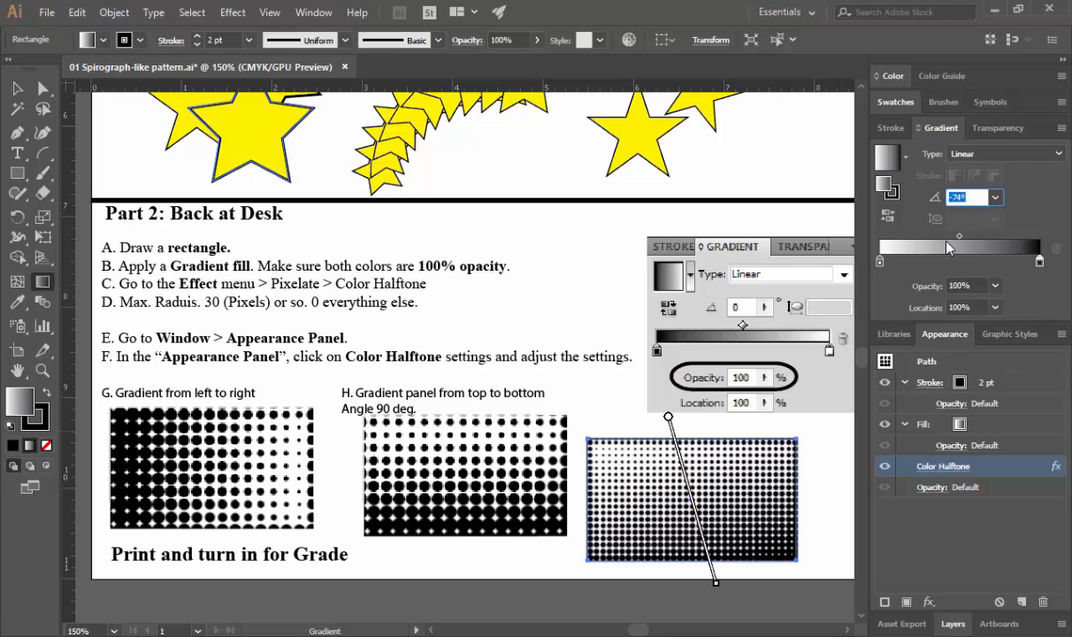
key("Return")
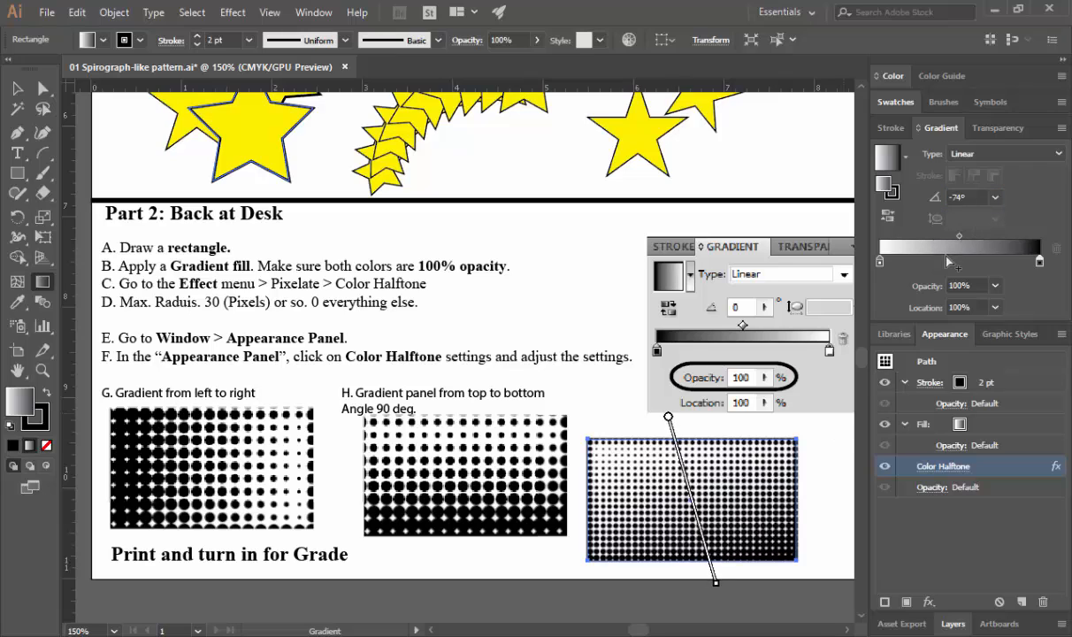
- Set the rectangle's gradient angle to 180° so the halftone runs horizontally
left_click(946, 197)
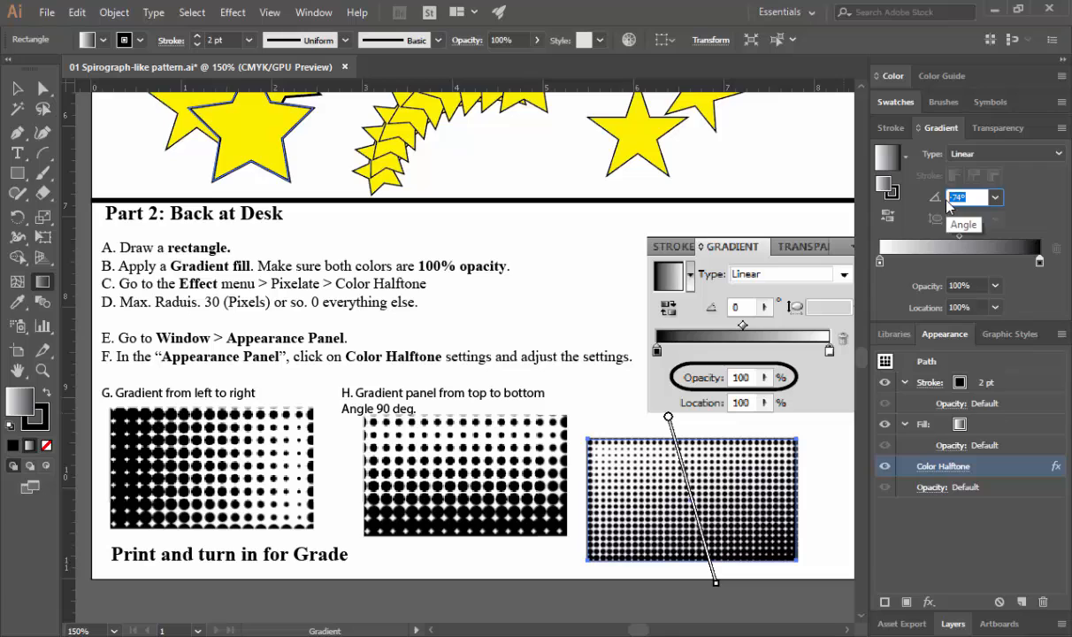
type("180")
key("Return")
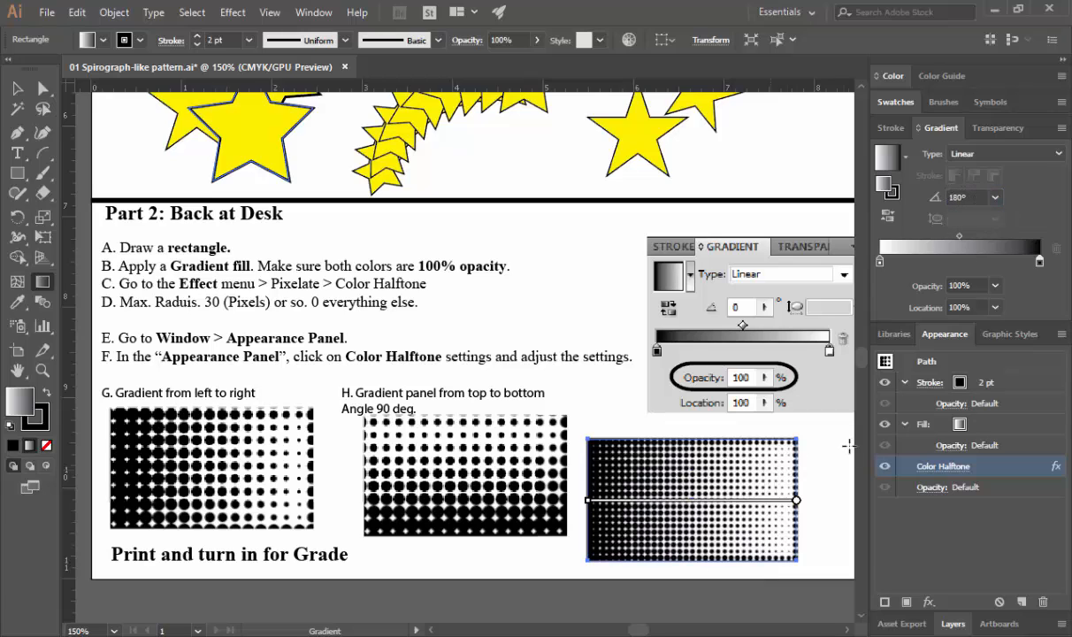
- Look over the whole worksheet page and the spirograph, dot and line patterns placed around the artboard
scroll(570, 431, "down", 2, "alt")
scroll(580, 425, "up", 2)
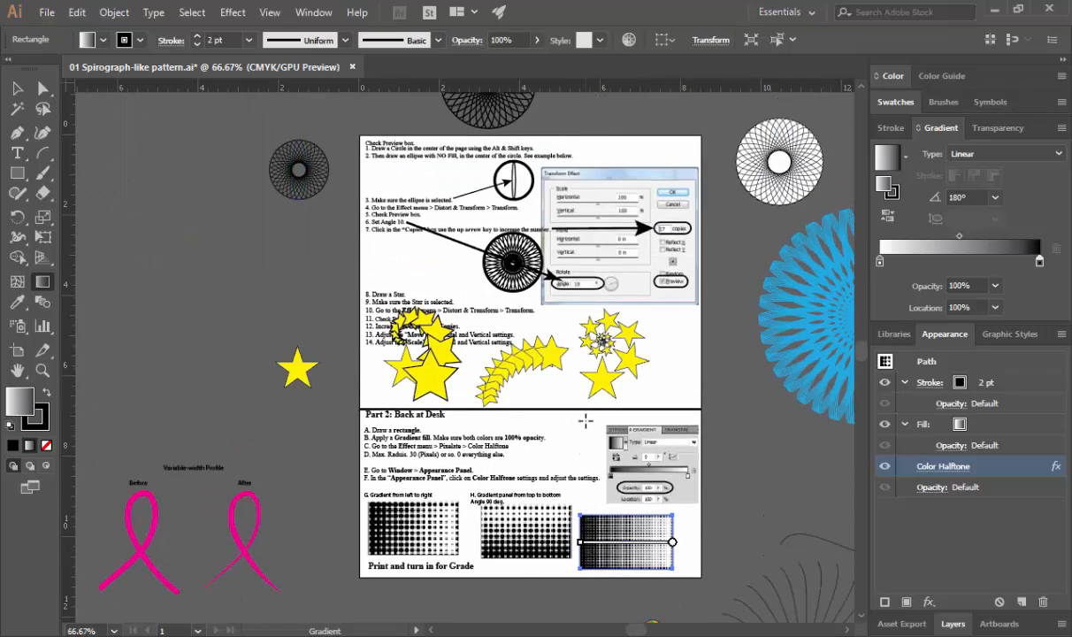
scroll(584, 421, "right", 2)
scroll(586, 424, "right", 2)
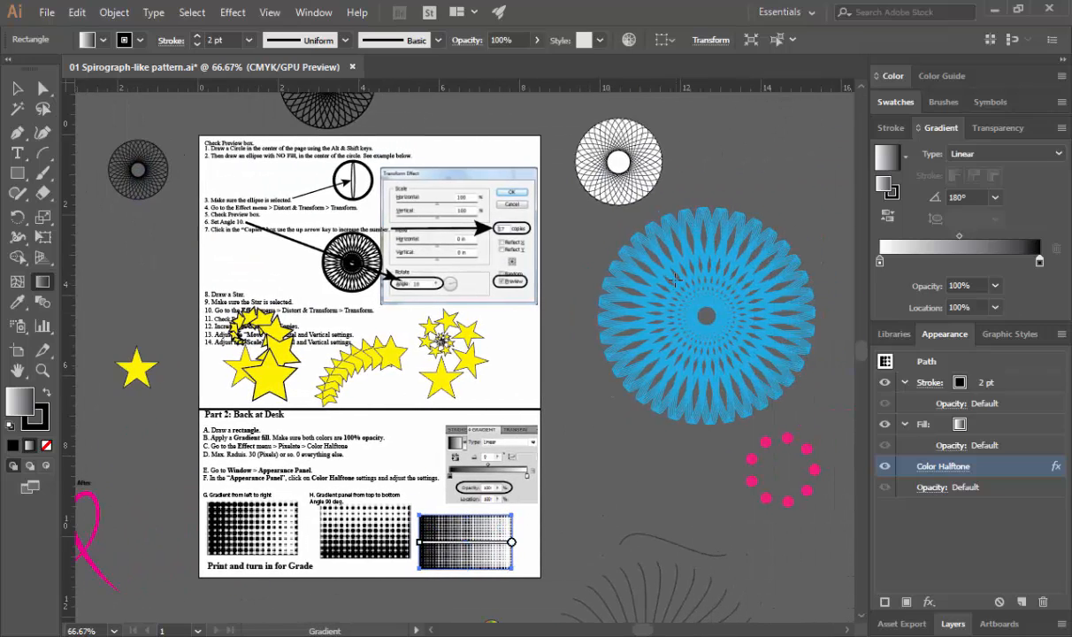
scroll(675, 279, "up", 1)
scroll(710, 404, "down", 4)
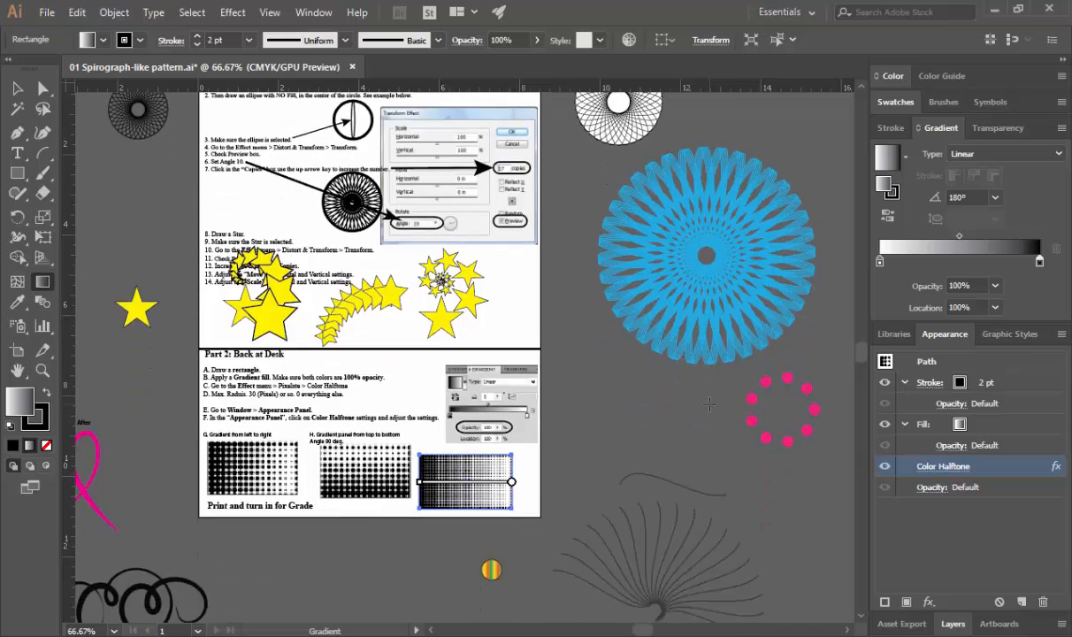
scroll(630, 380, "up", 2)
scroll(631, 380, "left", 3)
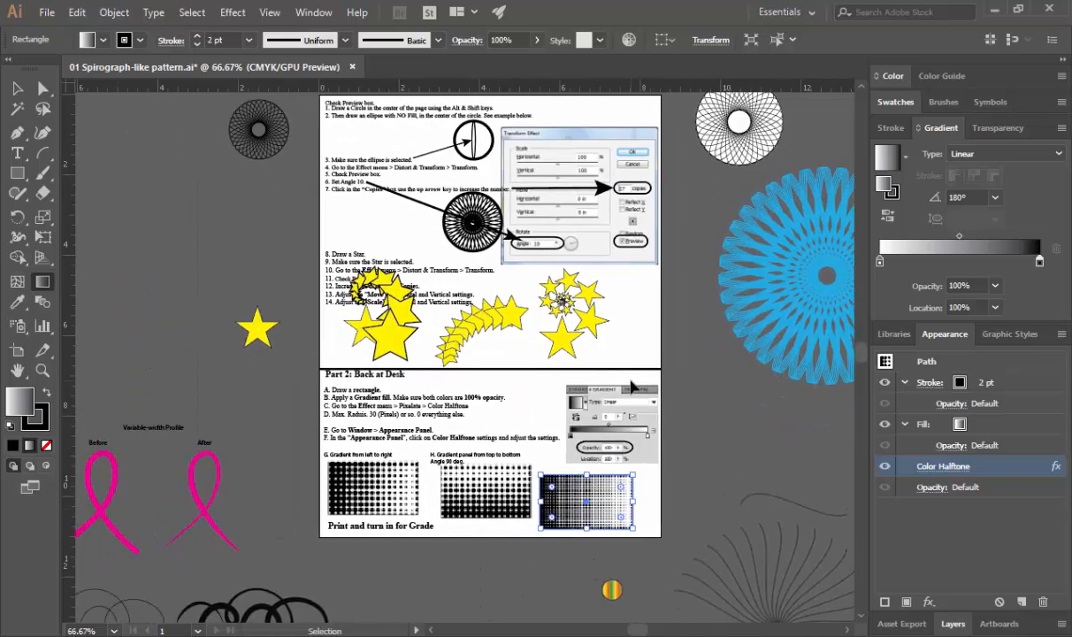